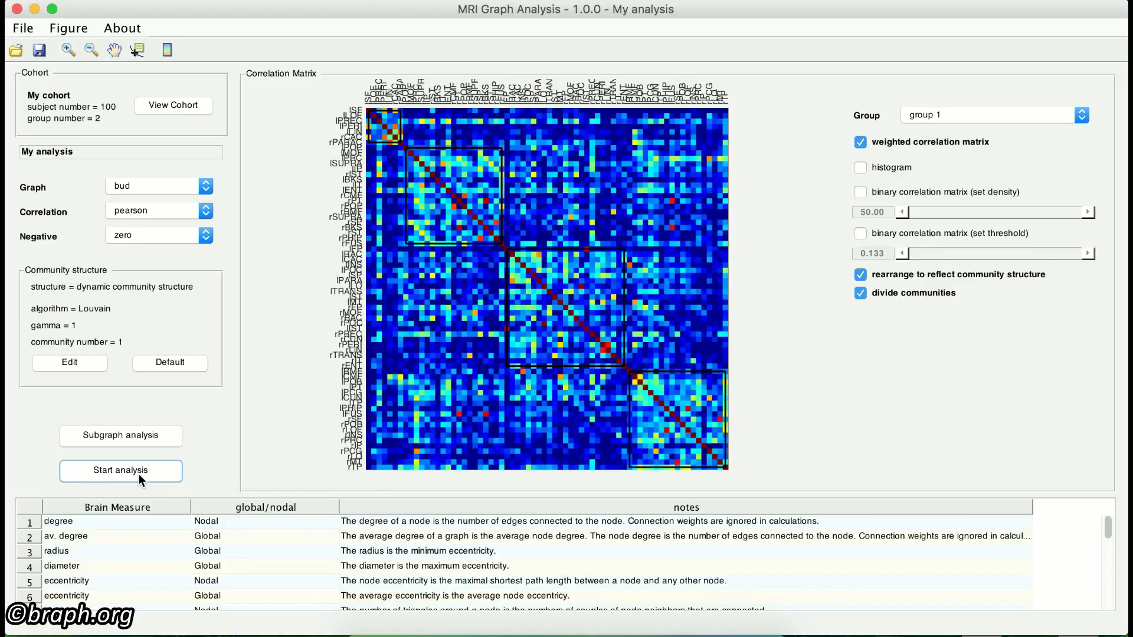
Open the saved analysis file my_analysis.mga
click(16, 52)
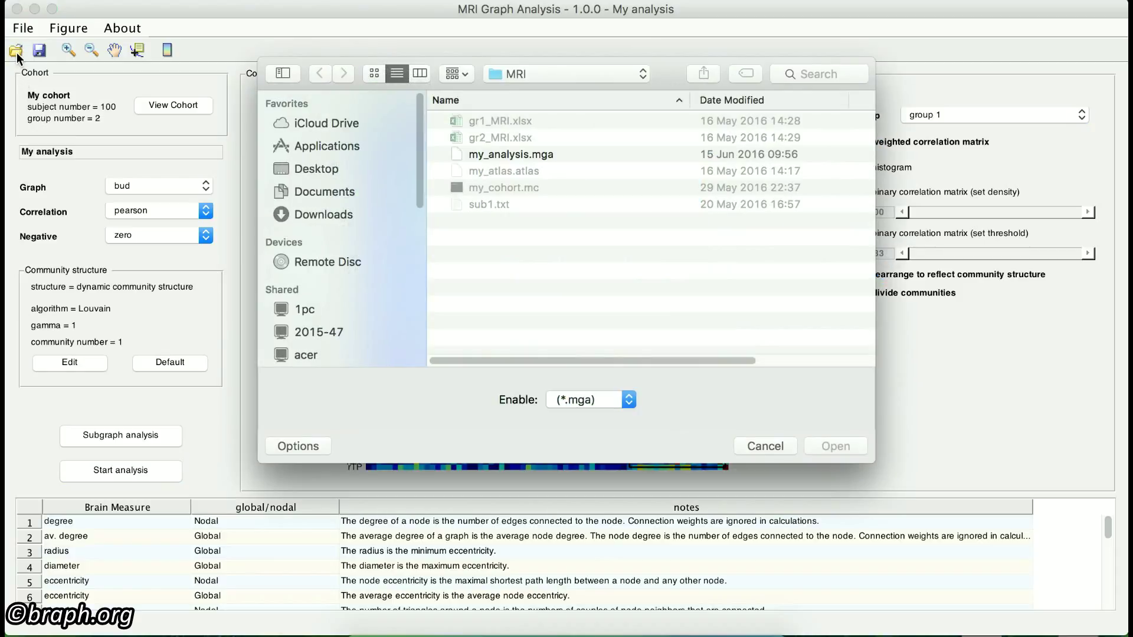
click(536, 152)
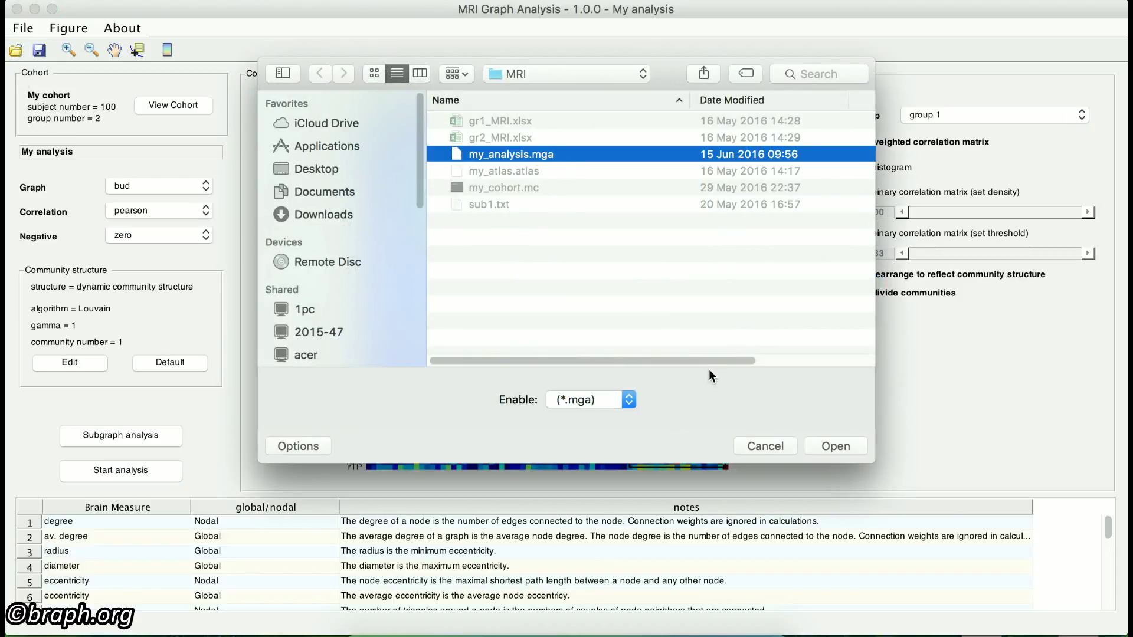
click(849, 449)
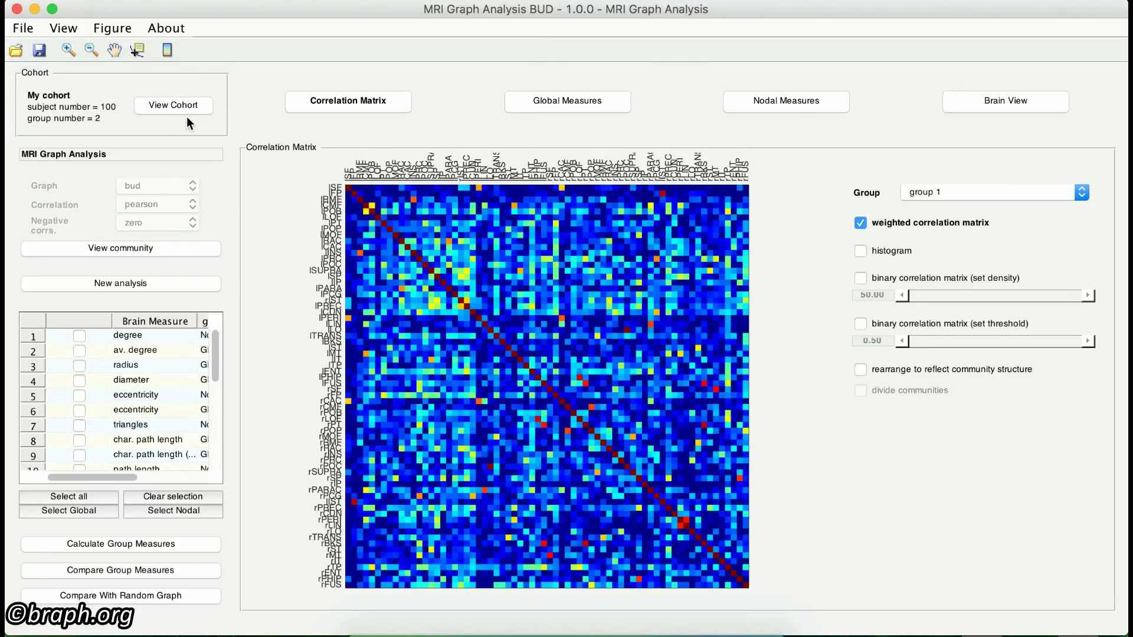
Rename the analysis as "My analysis"
click(120, 156)
triple_click(120, 157)
text(My anal)
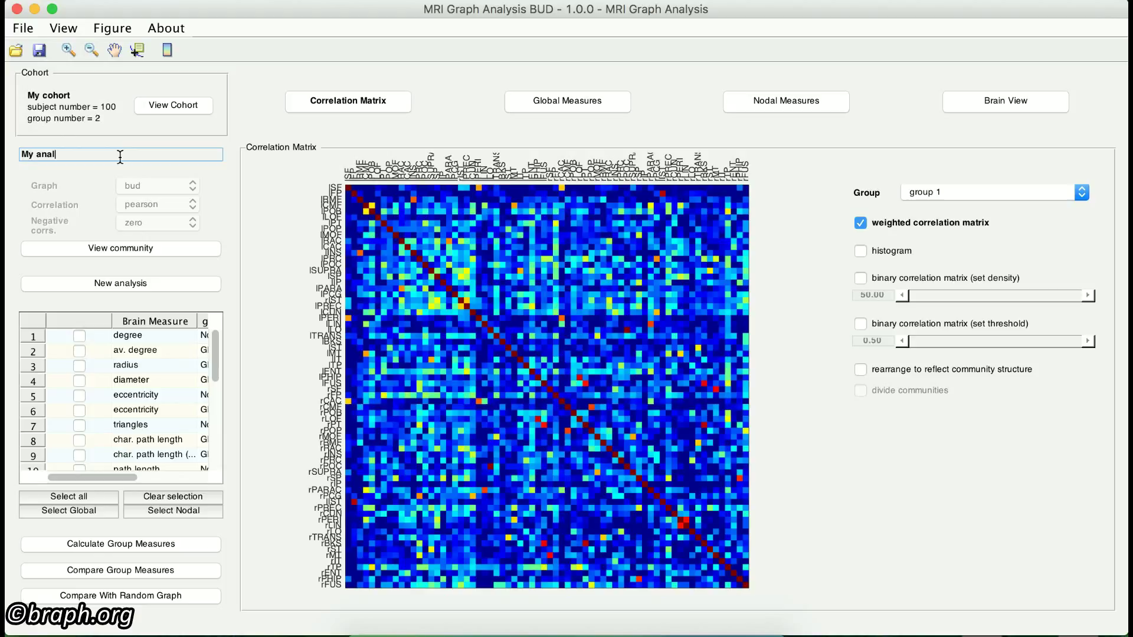
text(ysis)
key(Return)
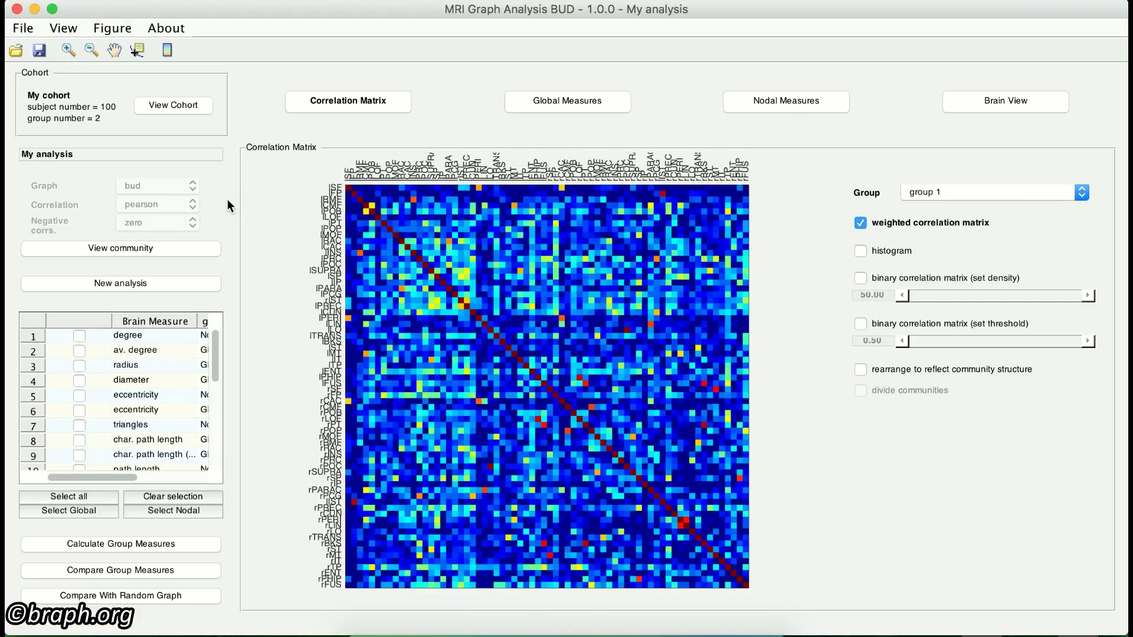
View the analysis's community structure and preview a new analysis, closing both windows again
click(133, 249)
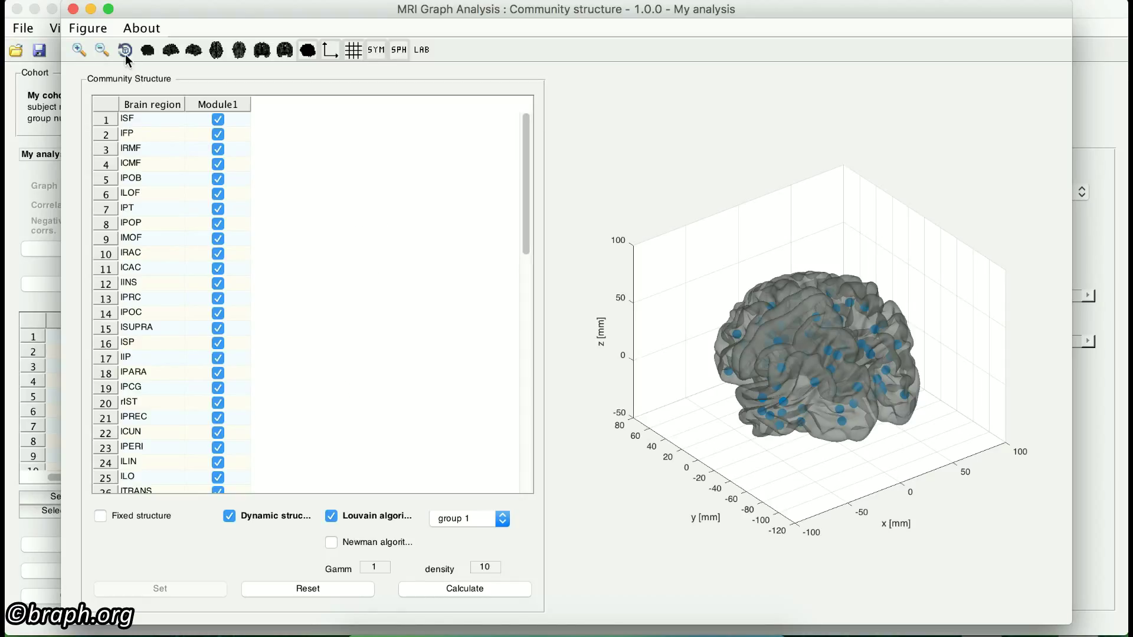
click(73, 8)
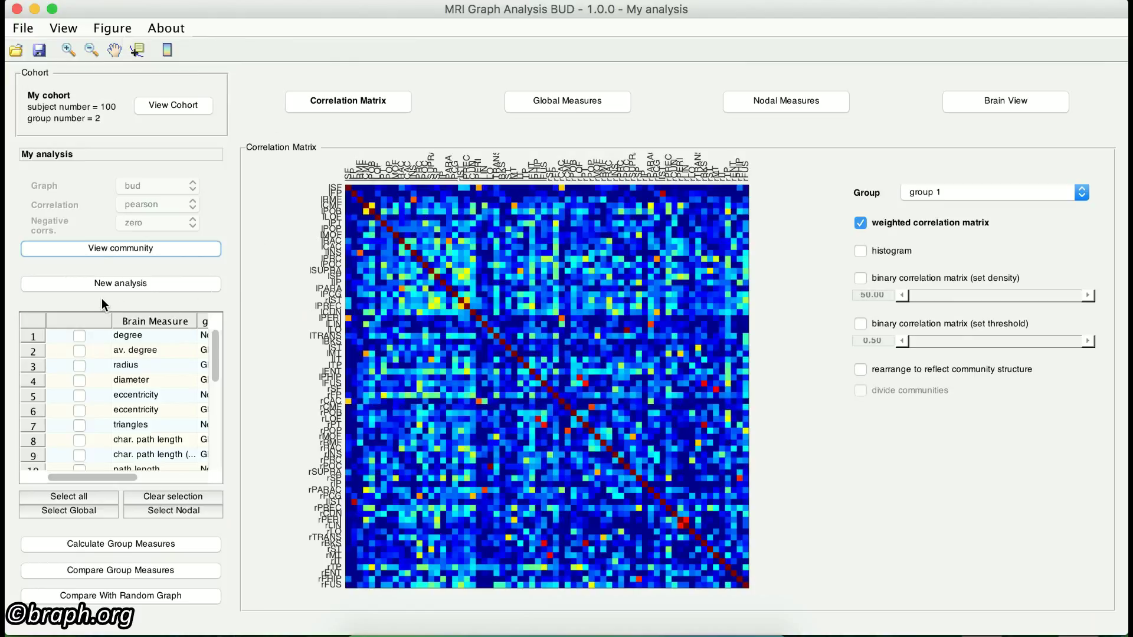
click(135, 285)
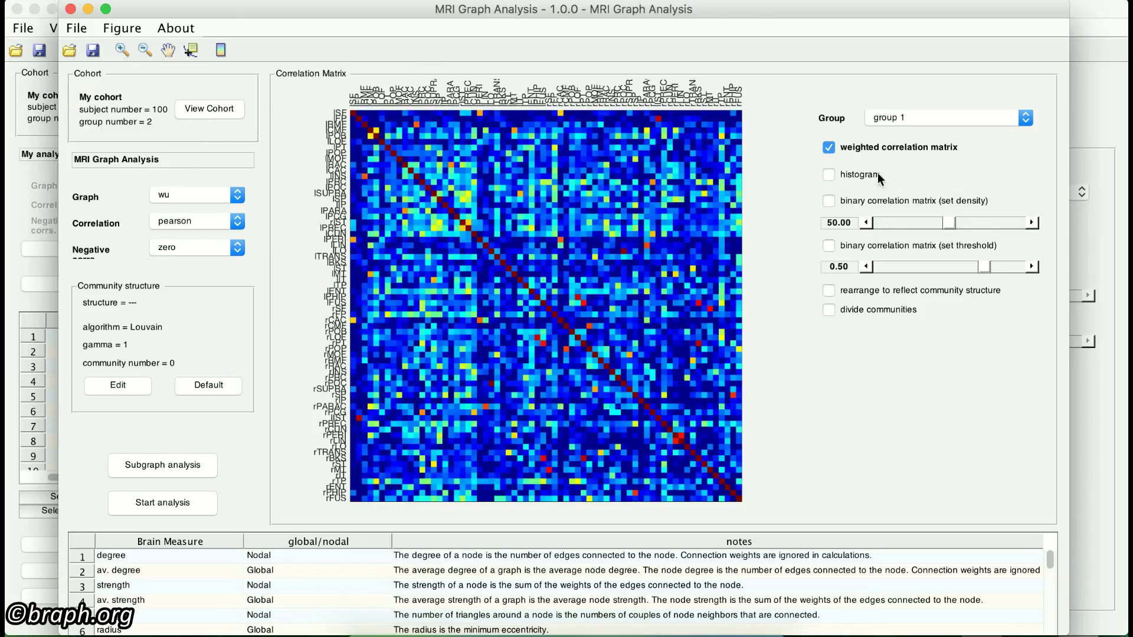
click(69, 8)
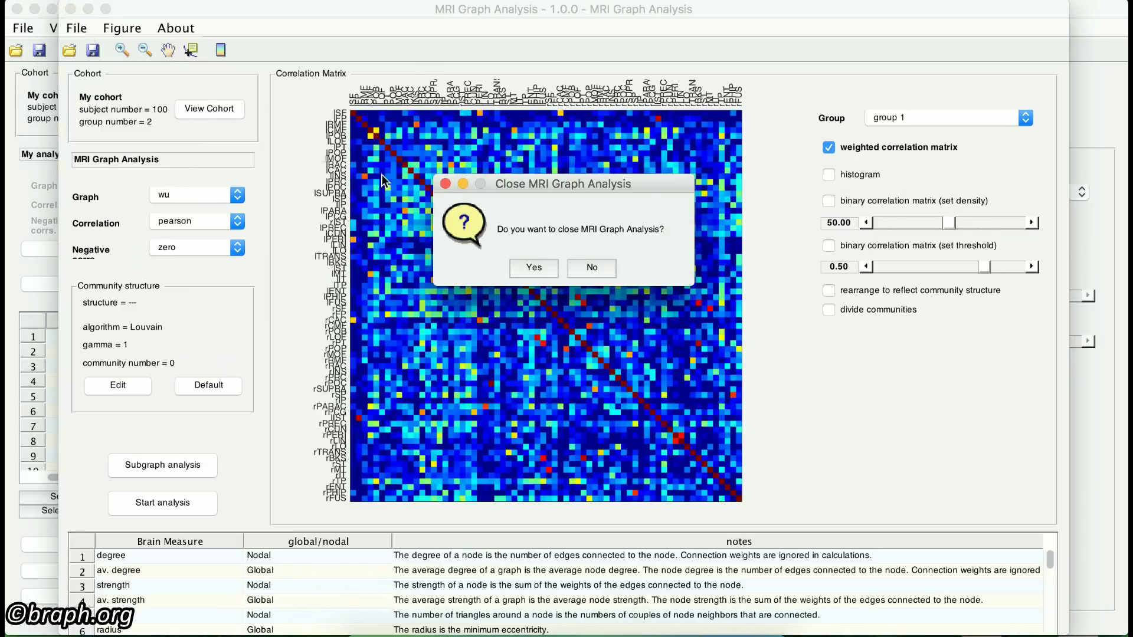
click(533, 269)
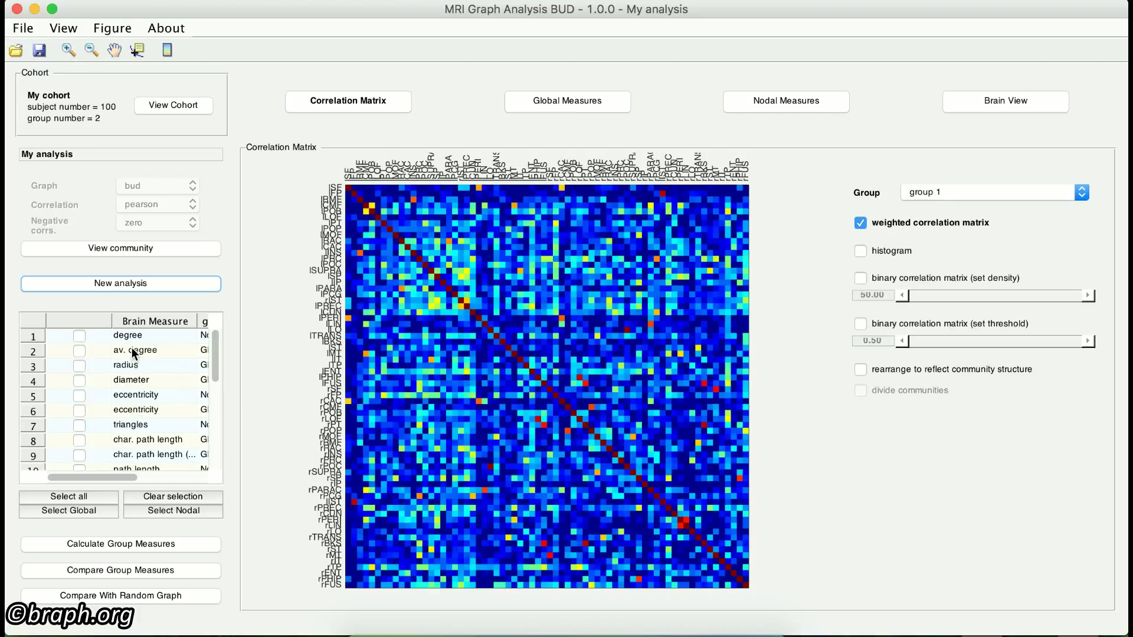
Try selecting degree and av. degree, all measures, global measures and nodal measures in the brain measure table, clearing the selection at the end
scroll(139, 376, right, 5)
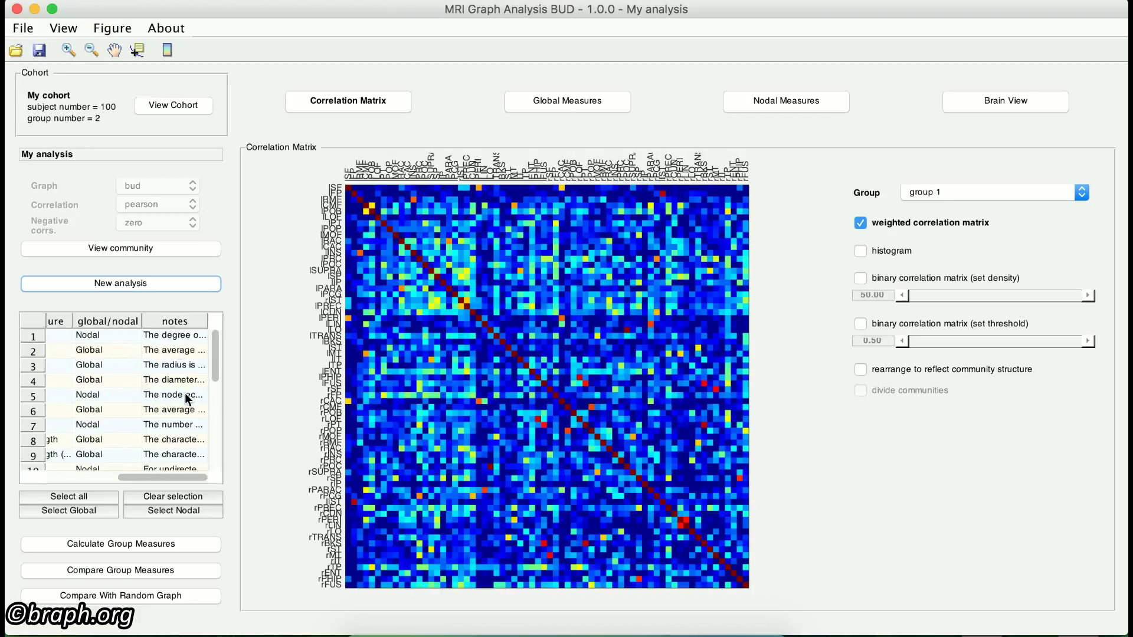
scroll(188, 394, left, 5)
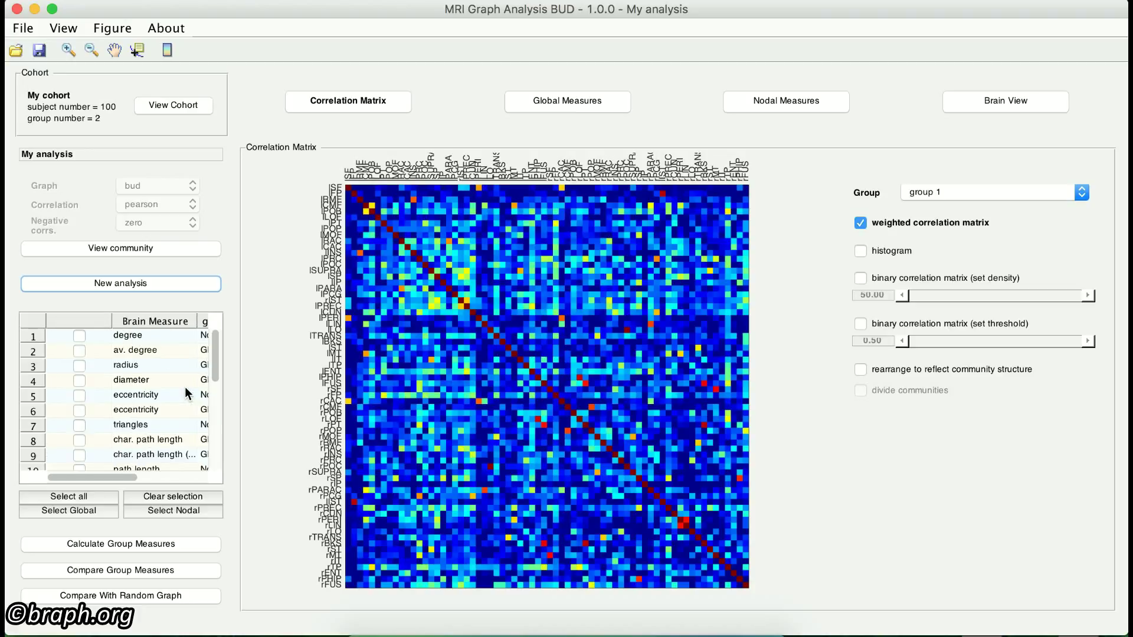
click(81, 357)
click(79, 336)
click(79, 351)
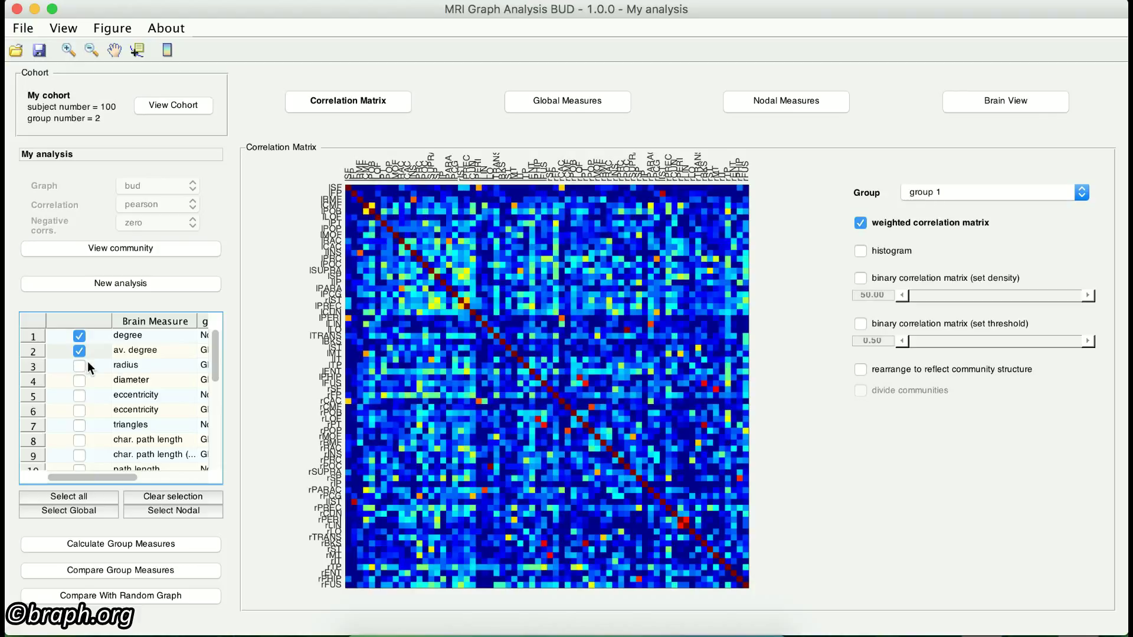
click(87, 496)
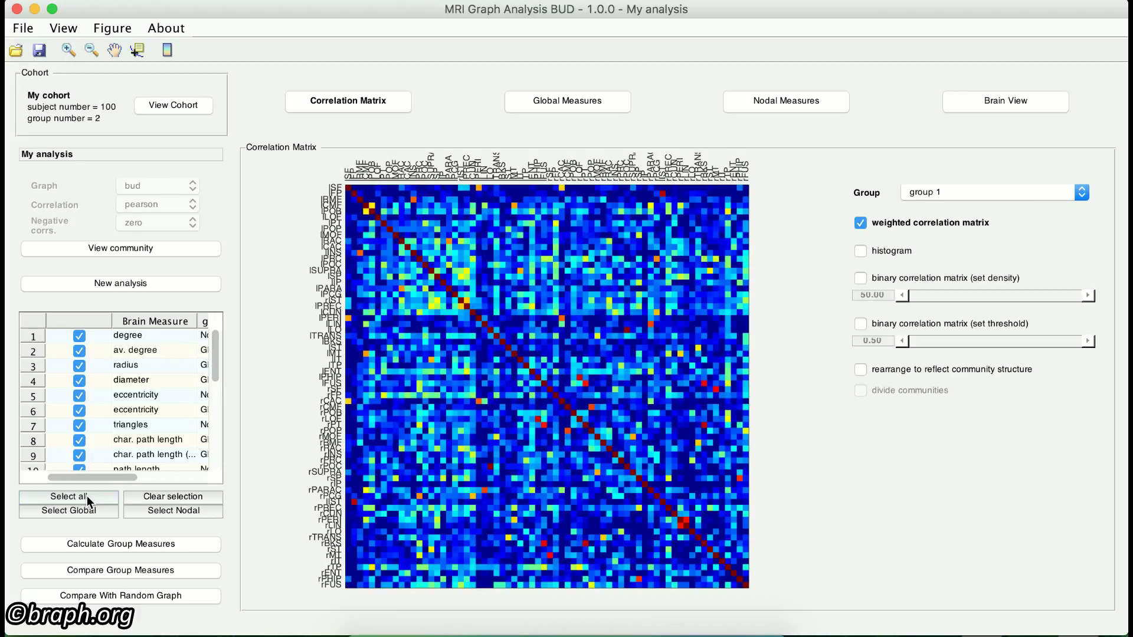
click(144, 495)
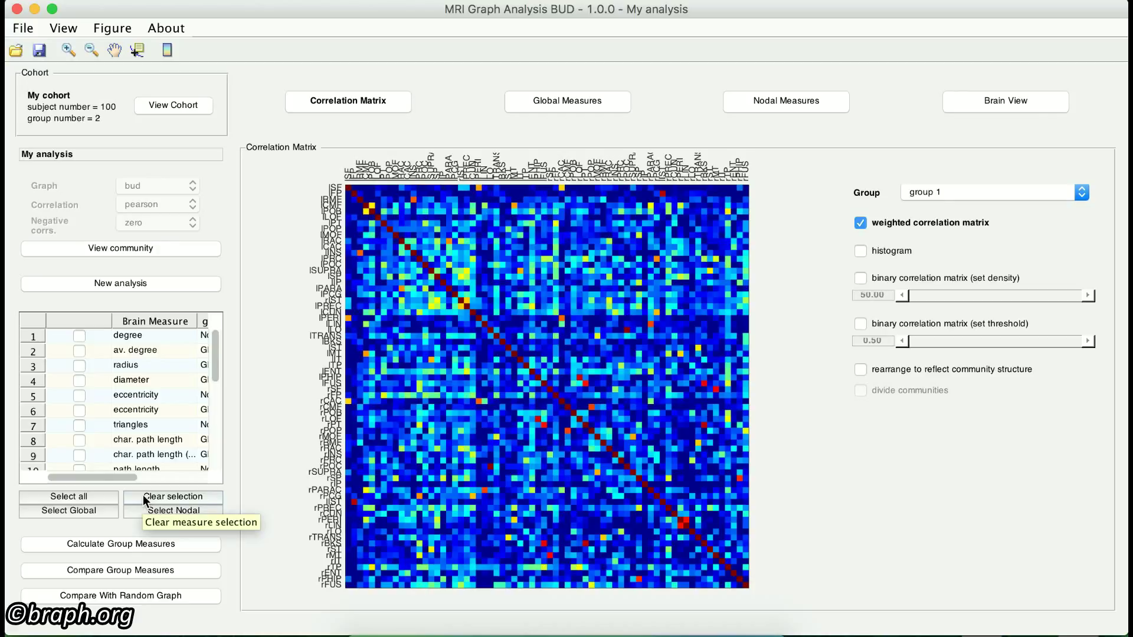
click(72, 511)
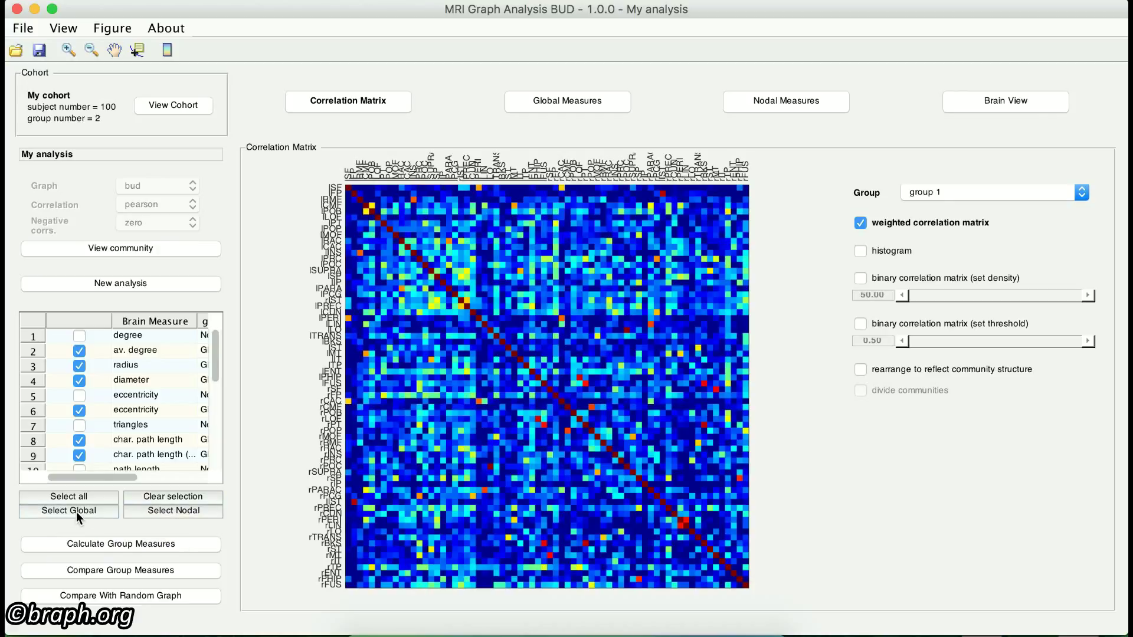
click(153, 511)
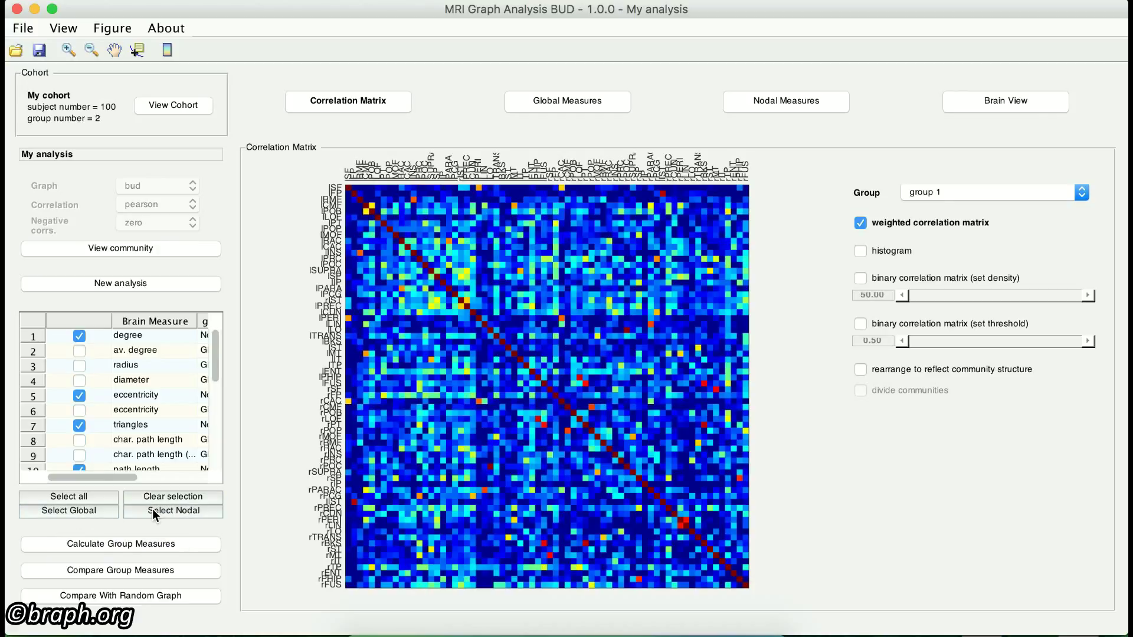
click(157, 496)
Select triangles, path length and clustering in the brain measure table
click(79, 425)
scroll(76, 423, down, 3)
click(79, 425)
scroll(76, 423, down, 1)
scroll(76, 423, down, 2)
click(78, 455)
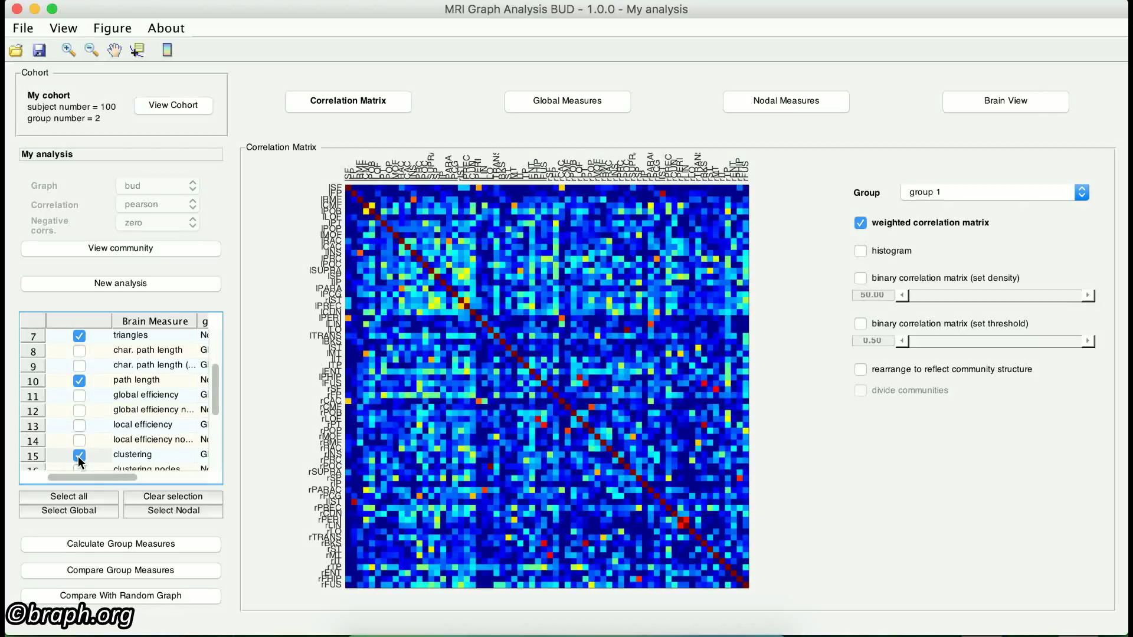
Set up the group measure calculation for group 1 with density values from 20 to 40
click(121, 547)
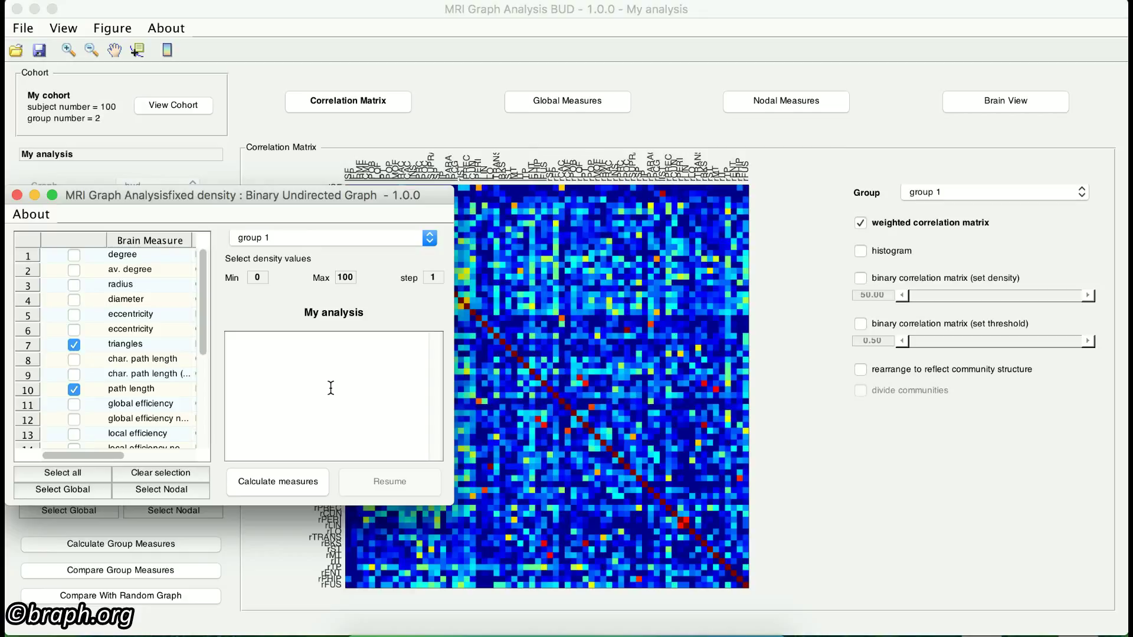
click(422, 237)
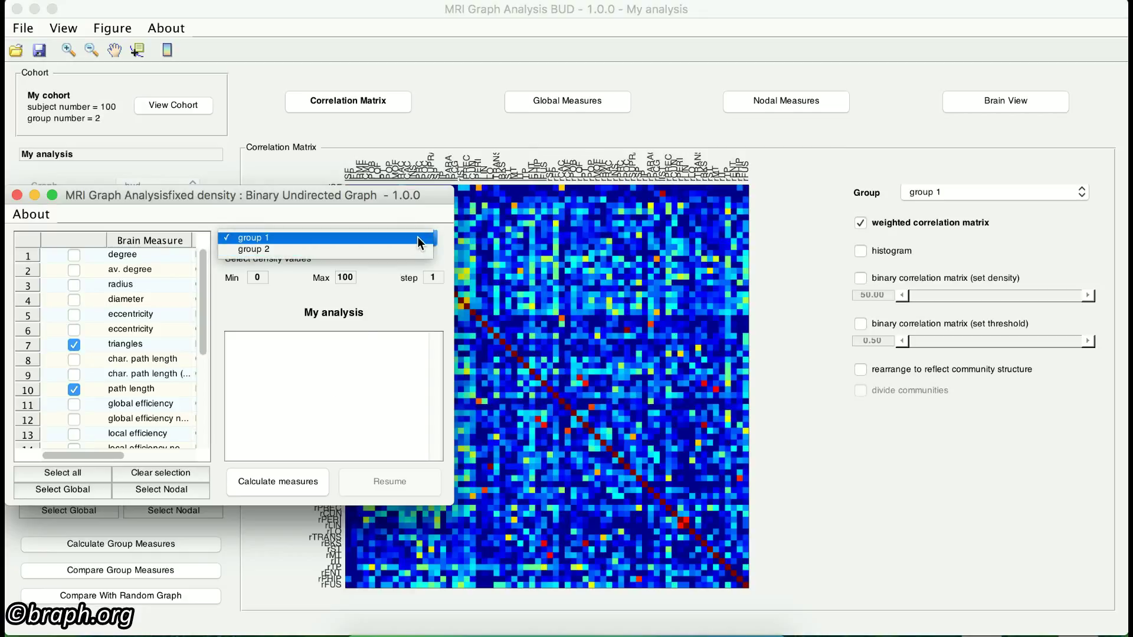
click(418, 237)
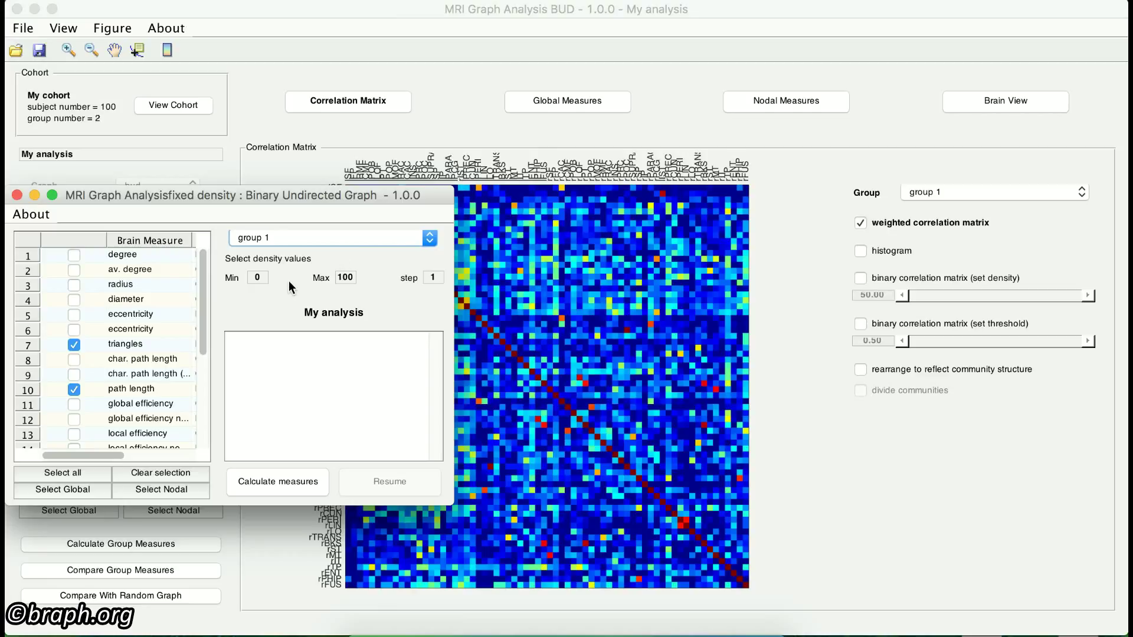
click(261, 277)
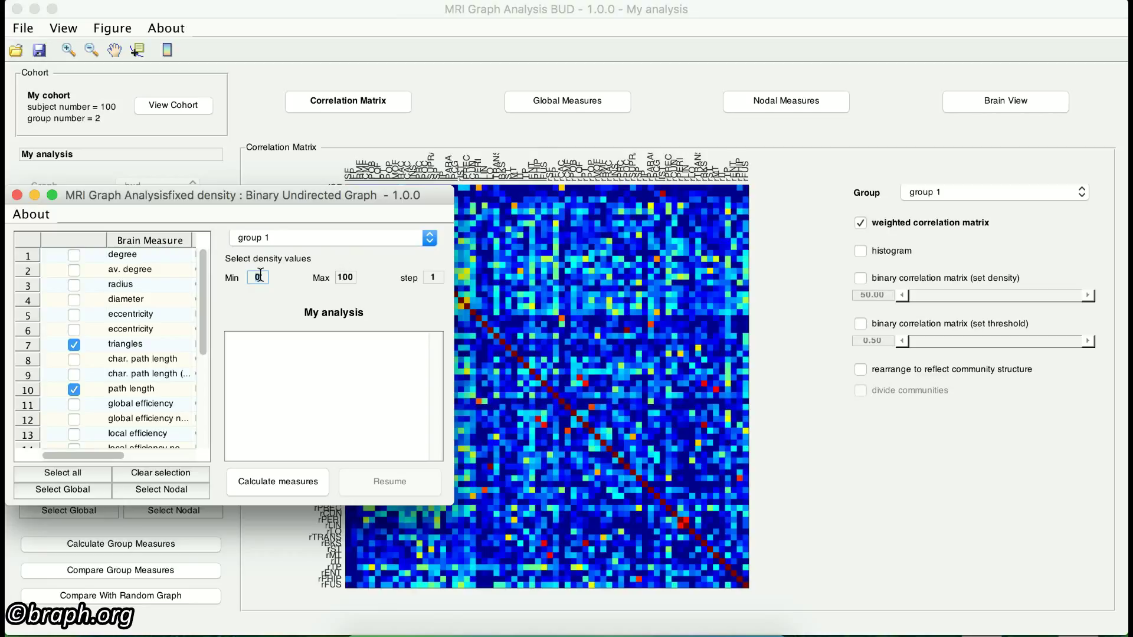
key(BackSpace)
text(20)
key(Tab)
text(40)
key(Tab)
Run the group 1 measure calculation, resuming it until it completes, and close its window
click(274, 489)
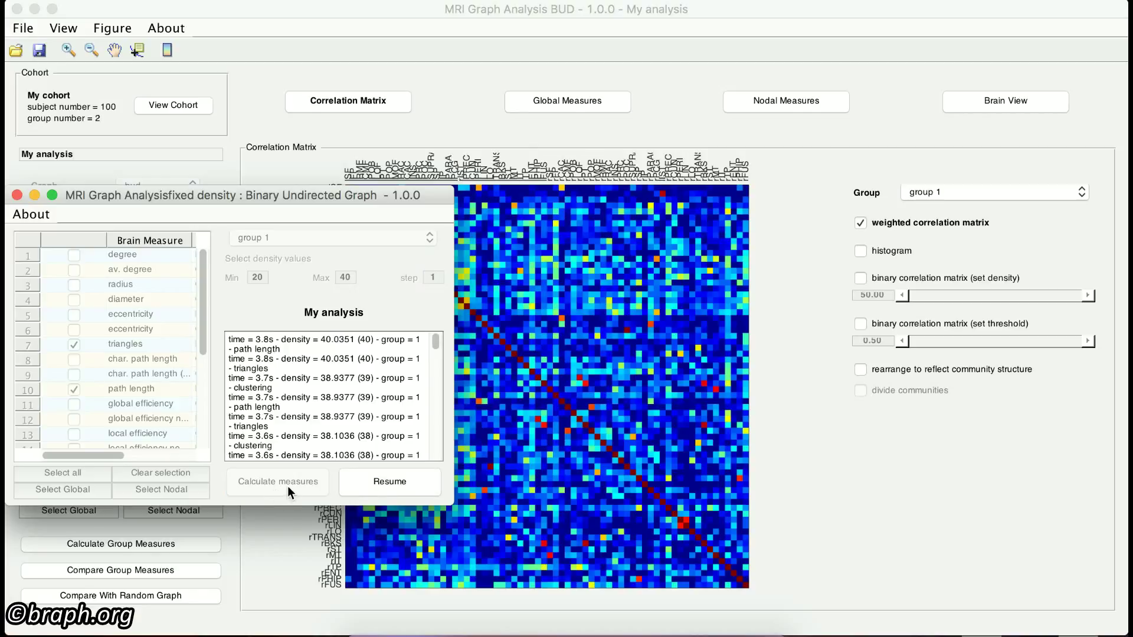
click(387, 484)
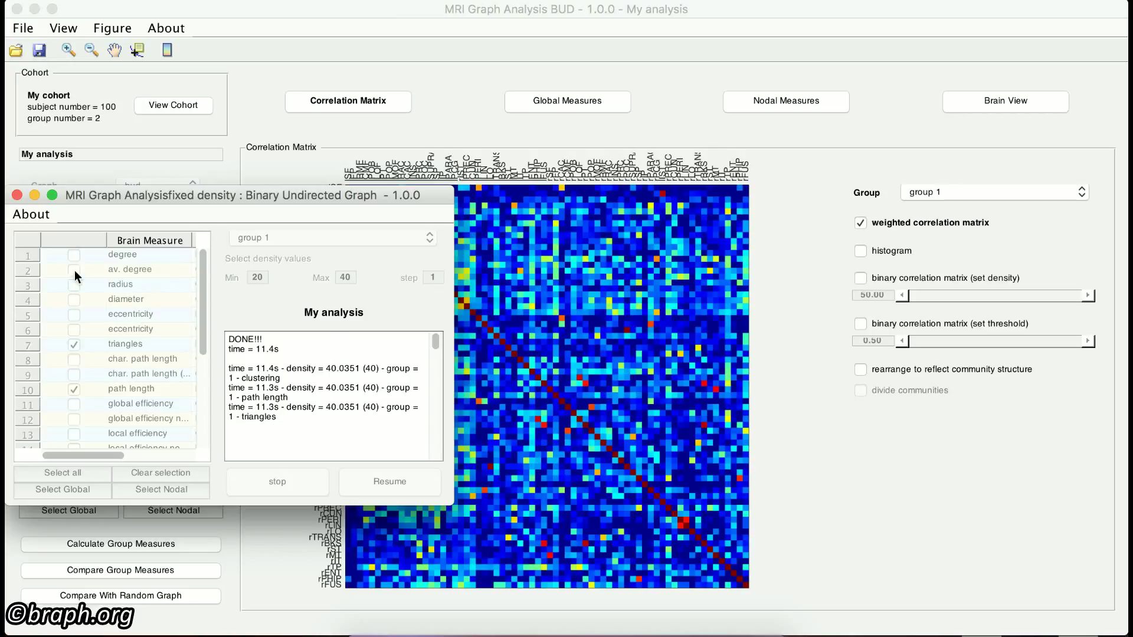
click(17, 194)
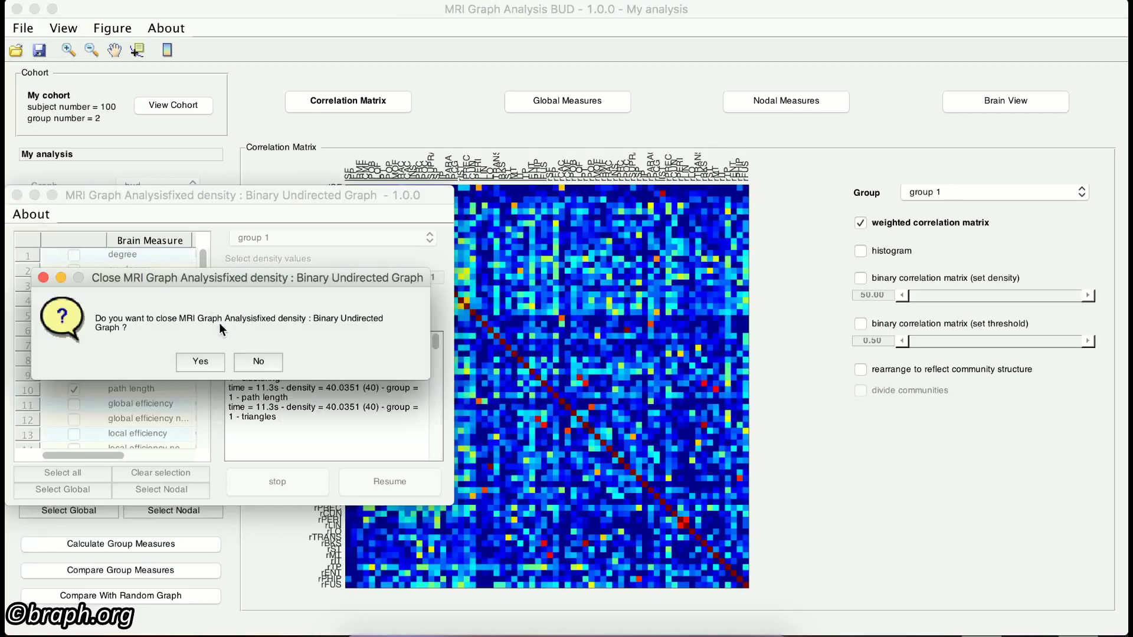
click(199, 361)
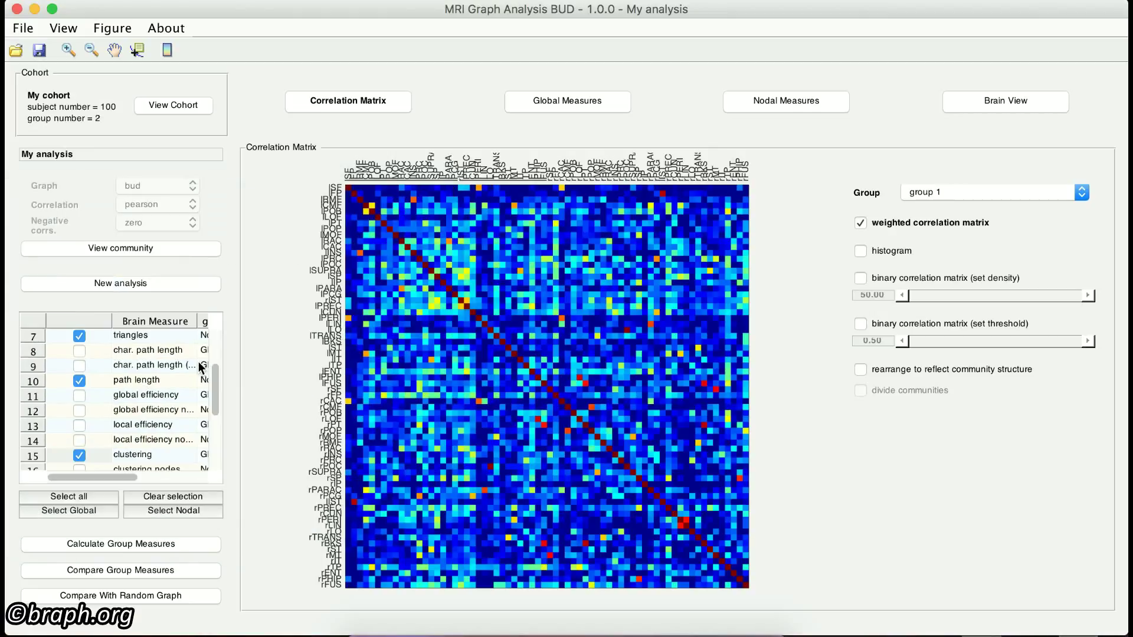
Start a group measure comparison and add degree and av. degree to its selected measures
click(148, 572)
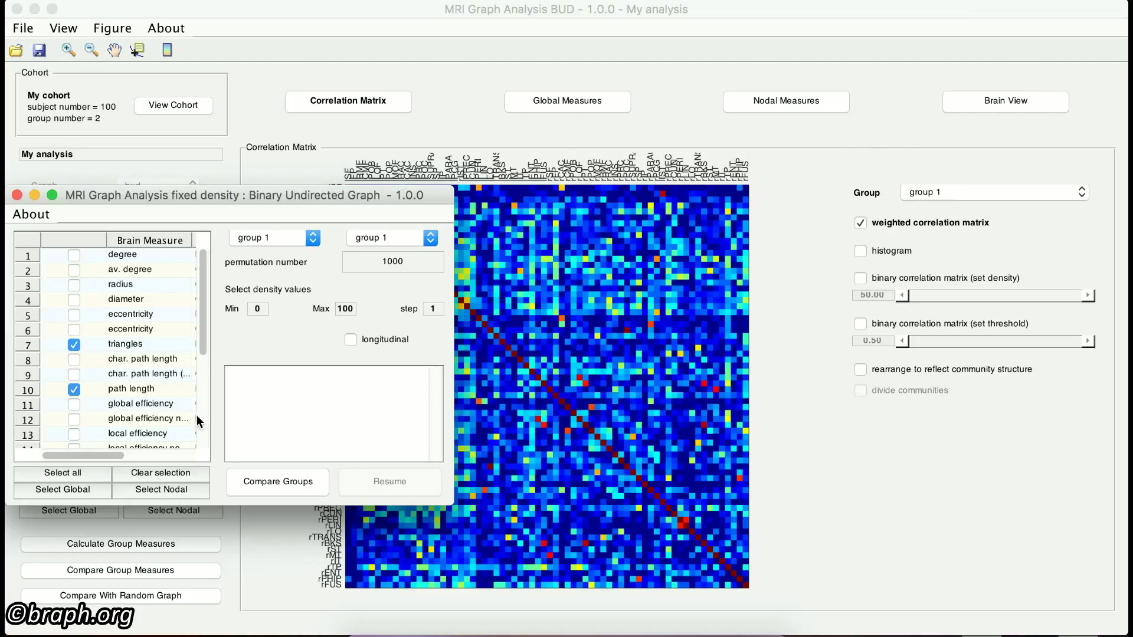
click(75, 271)
click(74, 256)
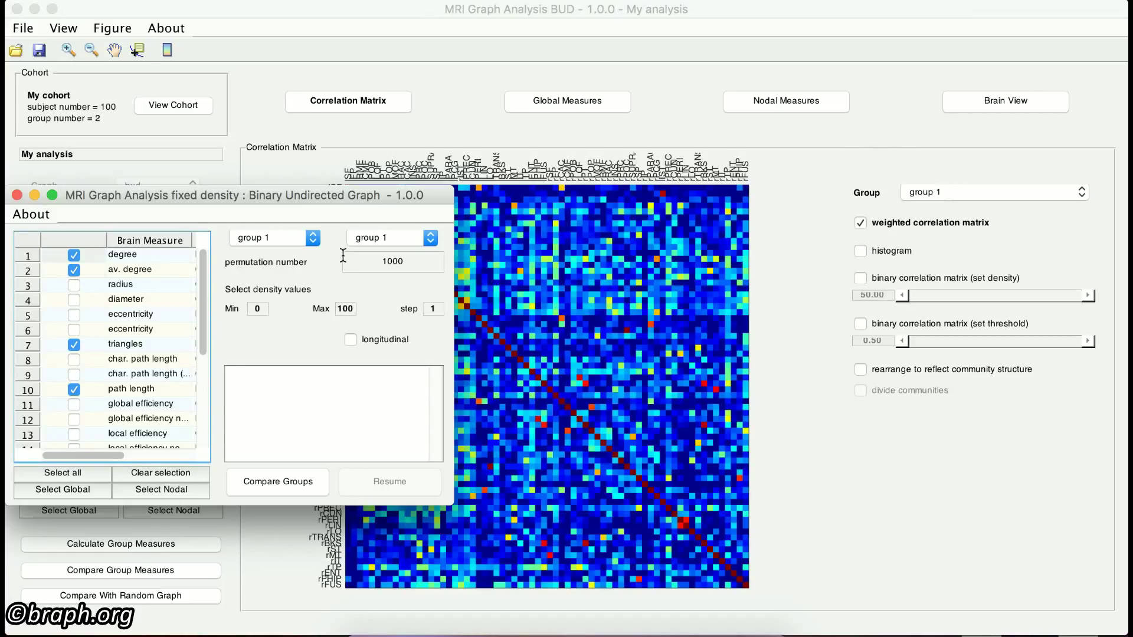
Set the comparison to group 1 against group 2 with 100 permutations and density values from 20 to 40
click(382, 236)
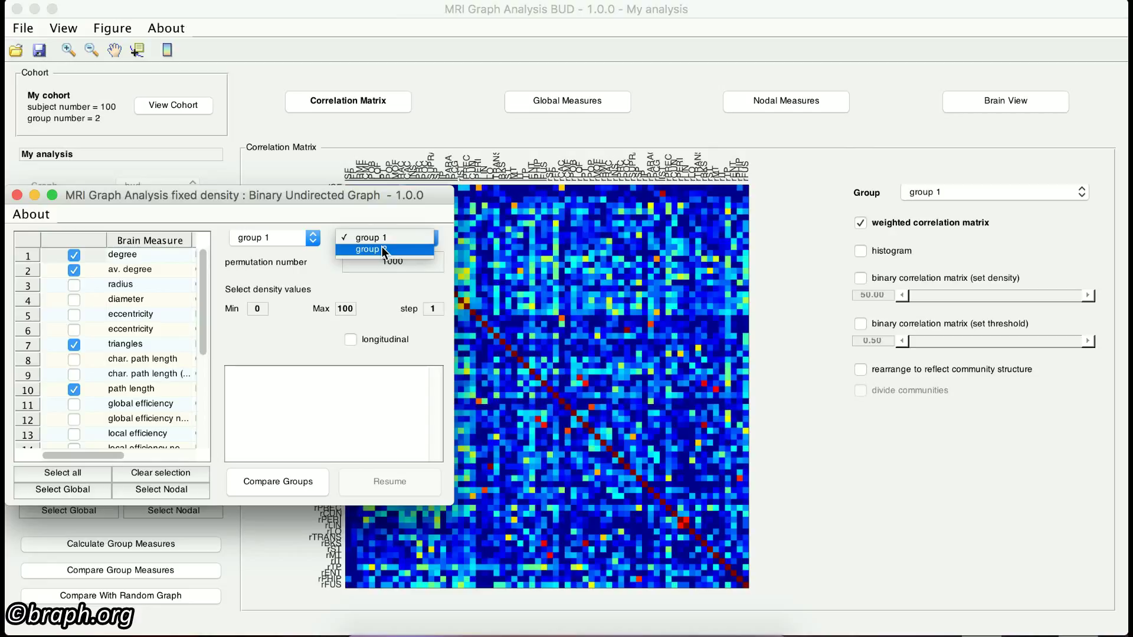
click(382, 250)
double_click(398, 264)
text(100)
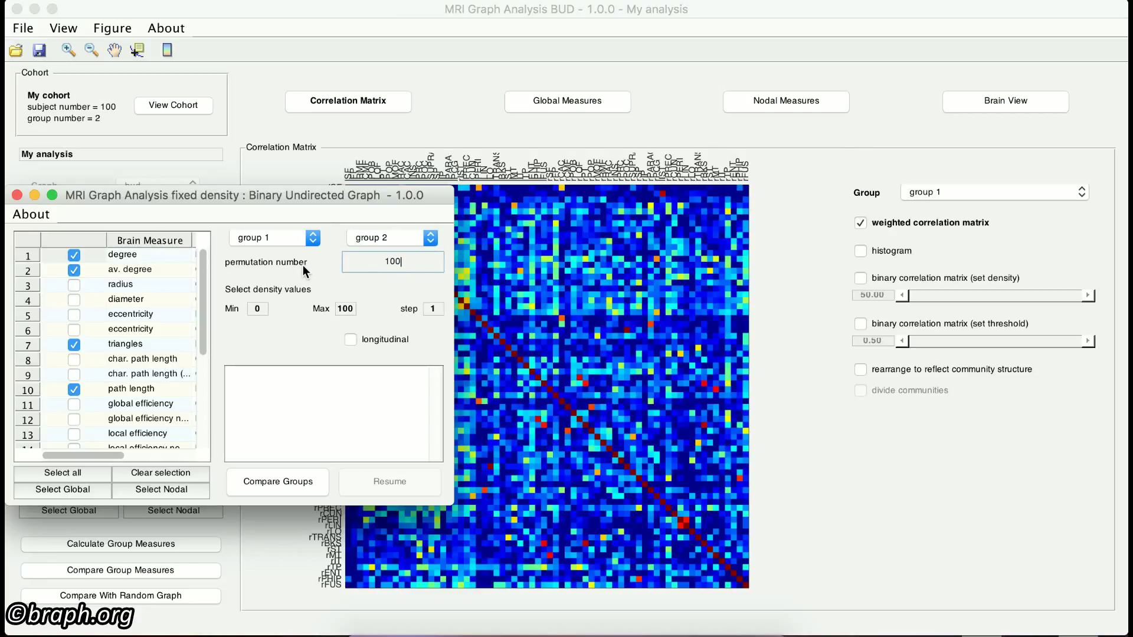
double_click(265, 308)
text(20)
key(Tab)
text(40)
click(435, 325)
Run the comparison between the two groups and close its window
click(281, 490)
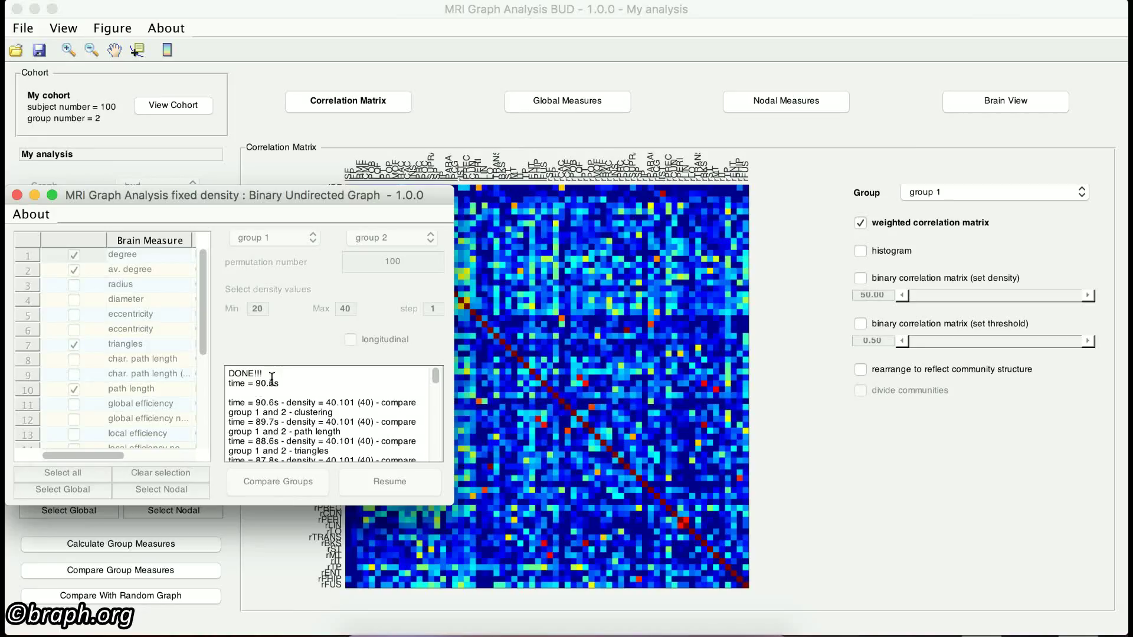
click(17, 196)
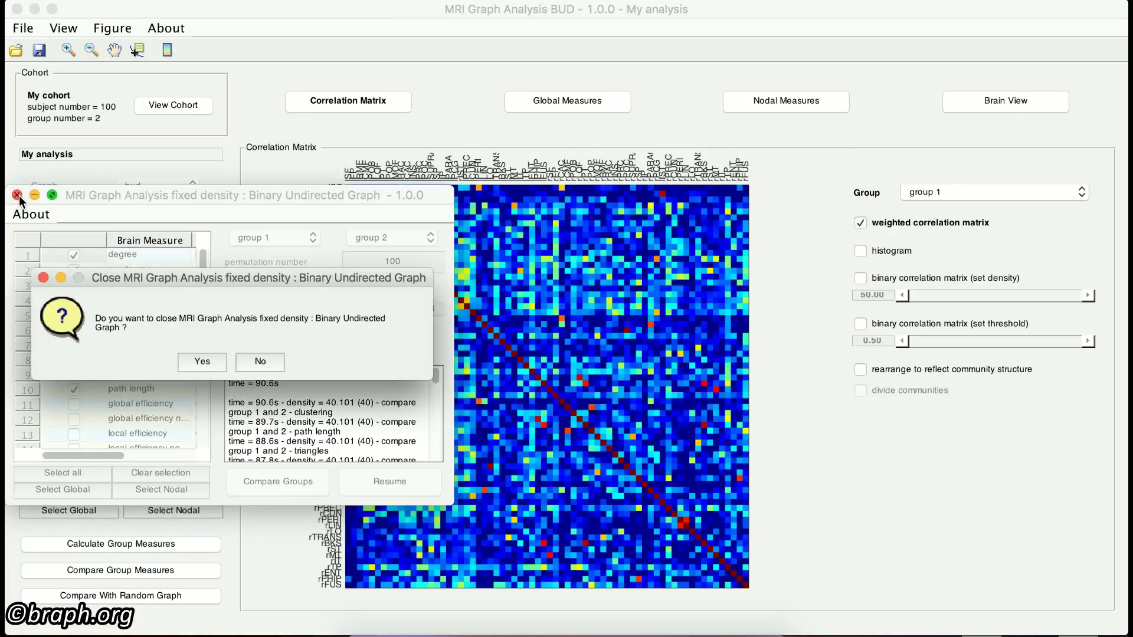
click(204, 359)
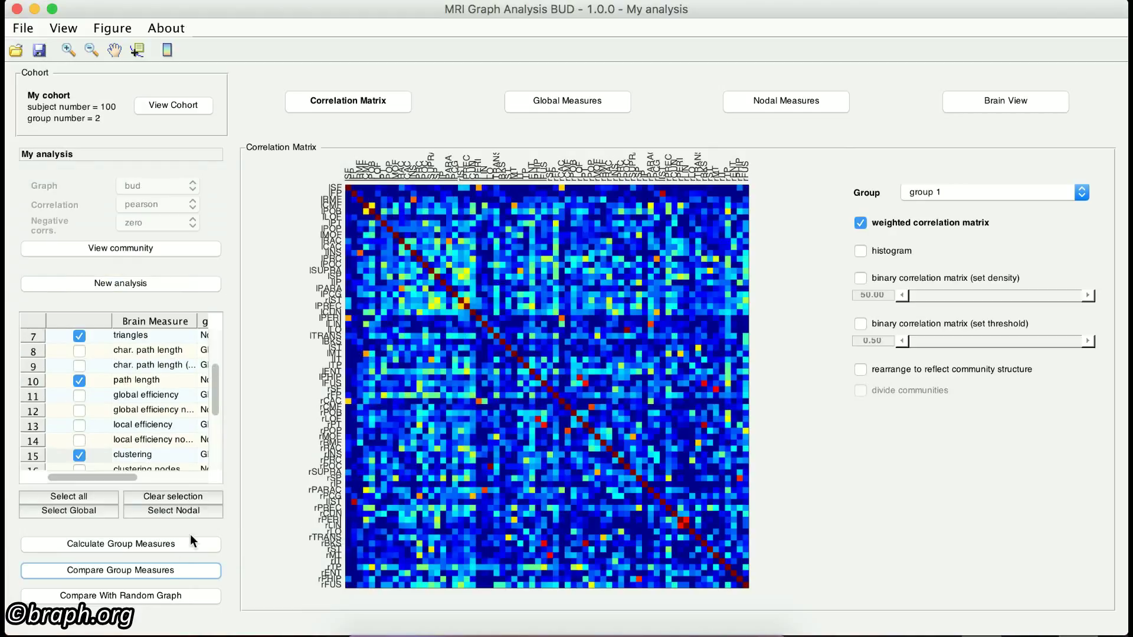
Start a comparison with random graphs for group 1, with av. degree as the only selected measure
click(130, 599)
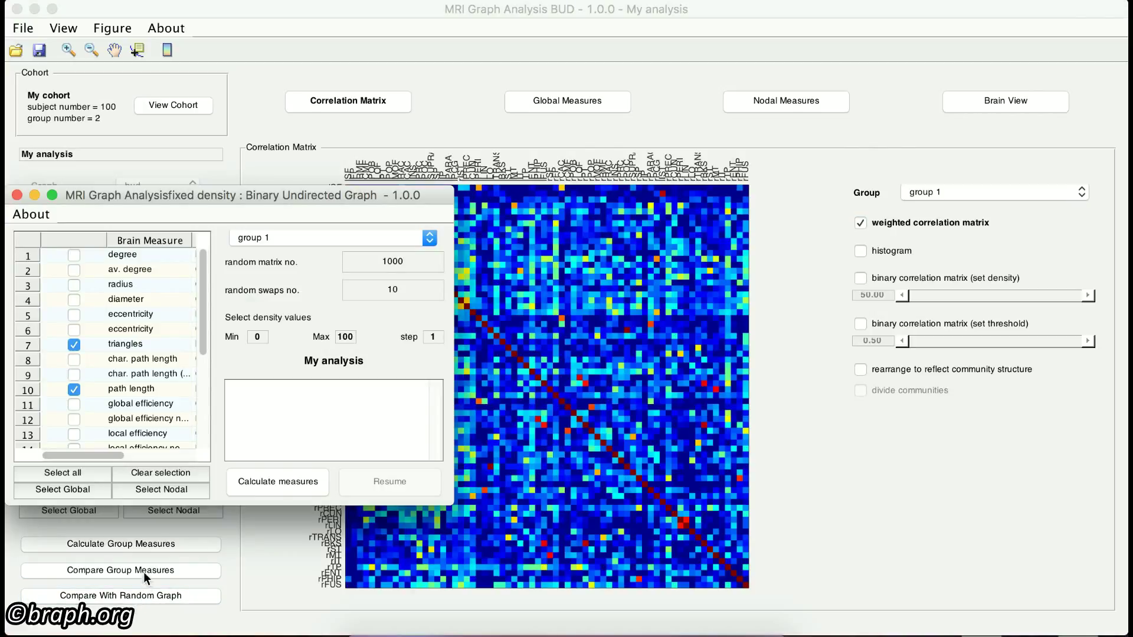
click(156, 472)
click(78, 268)
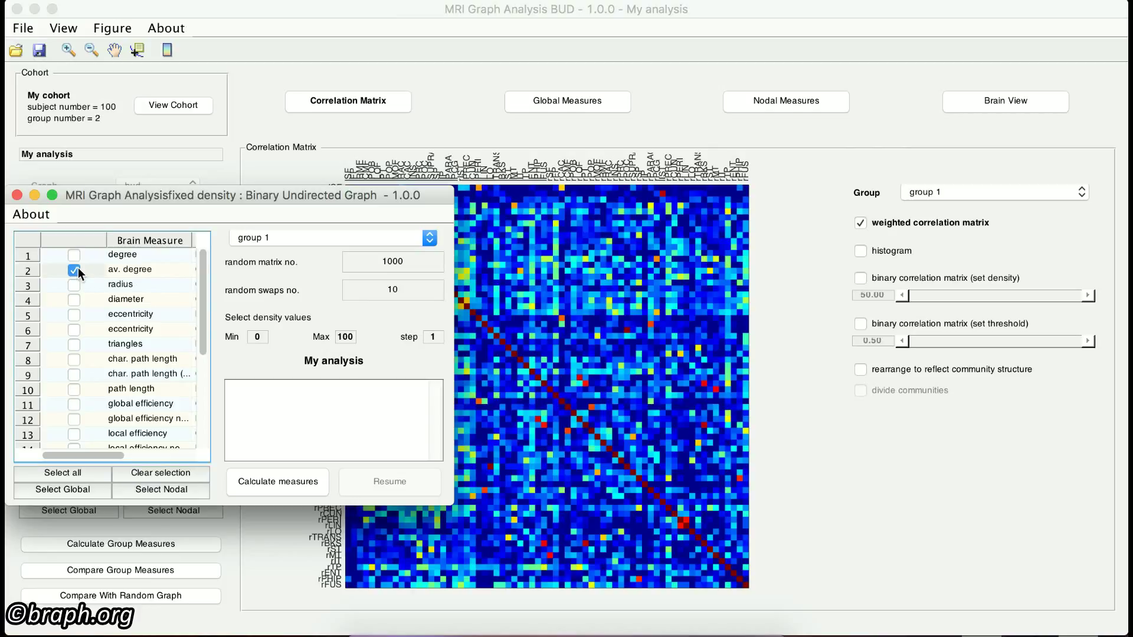
click(292, 242)
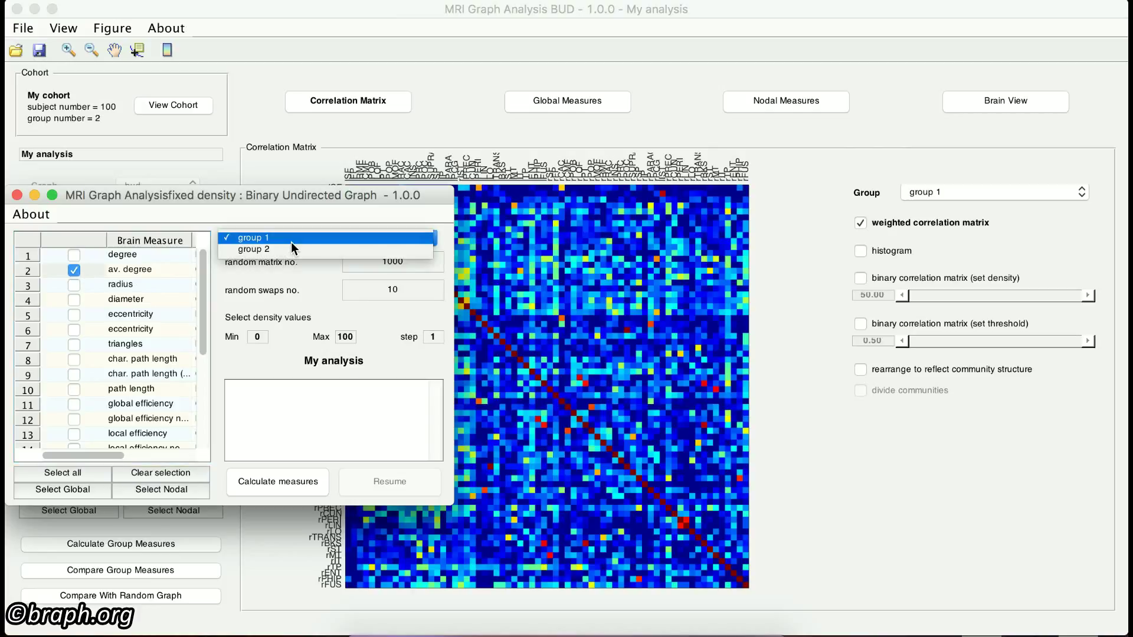
click(292, 275)
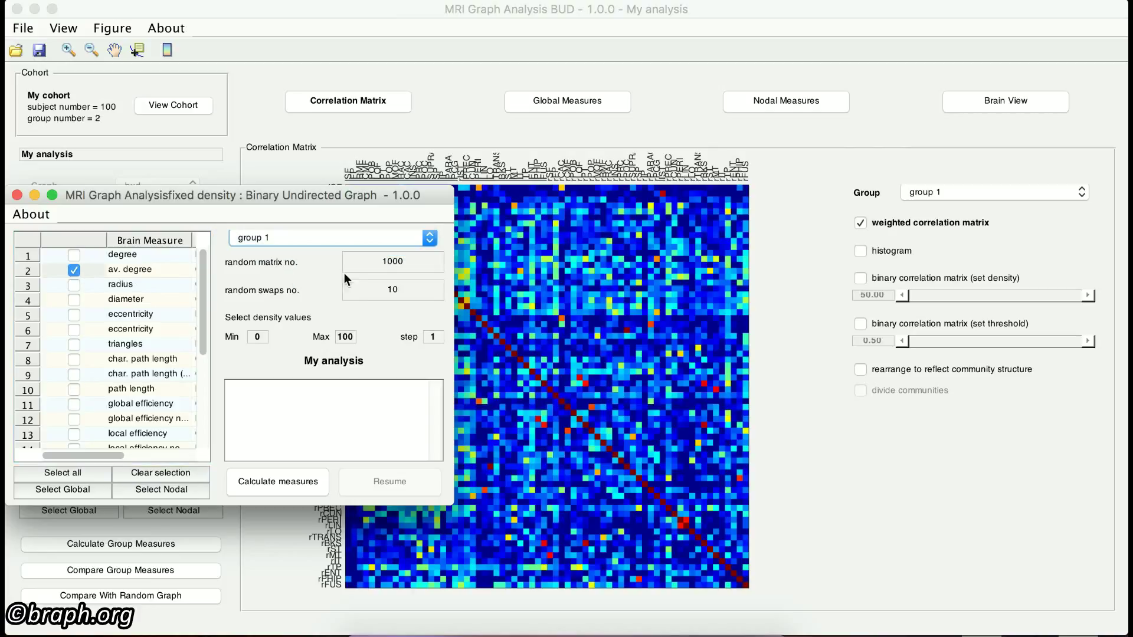
Set the random matrix number to 1 and the density values from 20 to 40 in steps of 5
click(387, 264)
text(1)
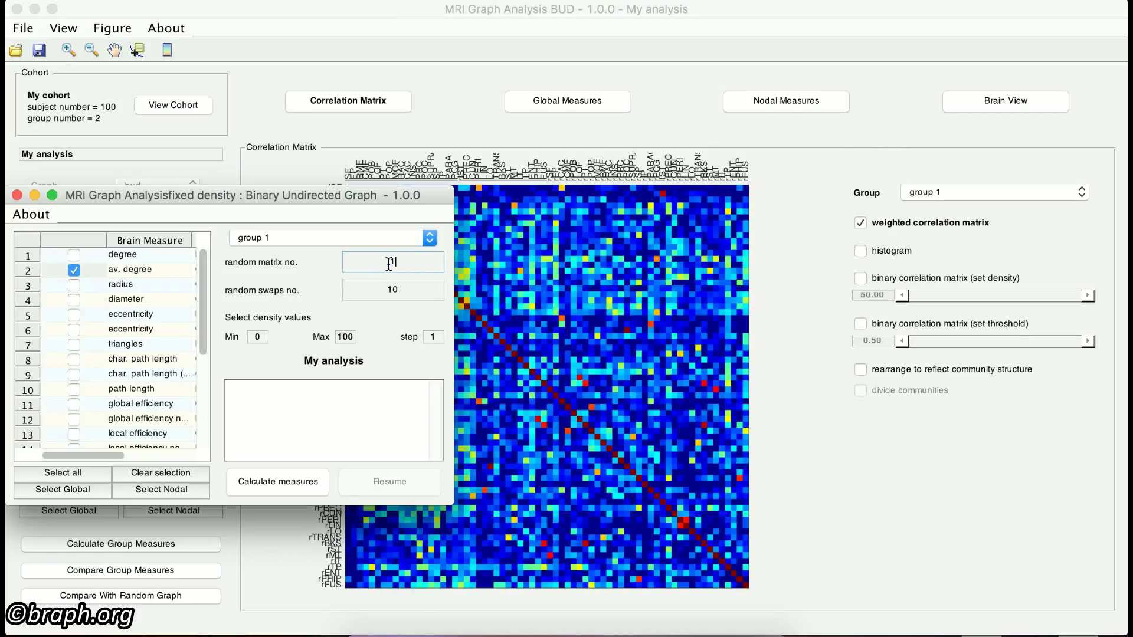
click(391, 306)
click(397, 291)
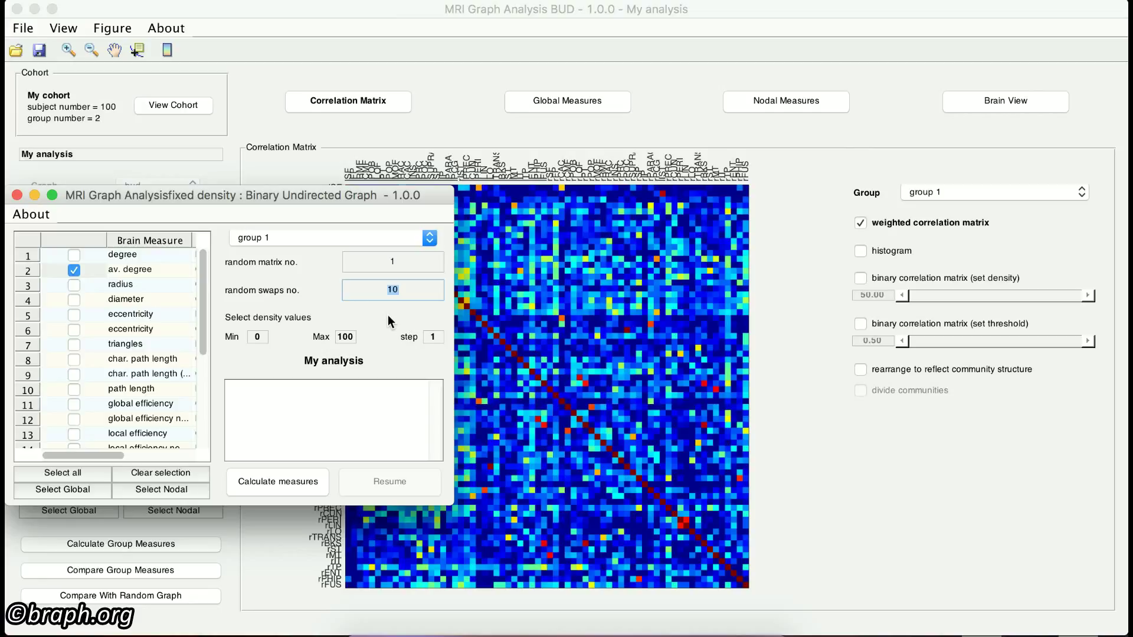
click(388, 322)
click(265, 335)
text(20)
key(Tab)
text(40)
key(Tab)
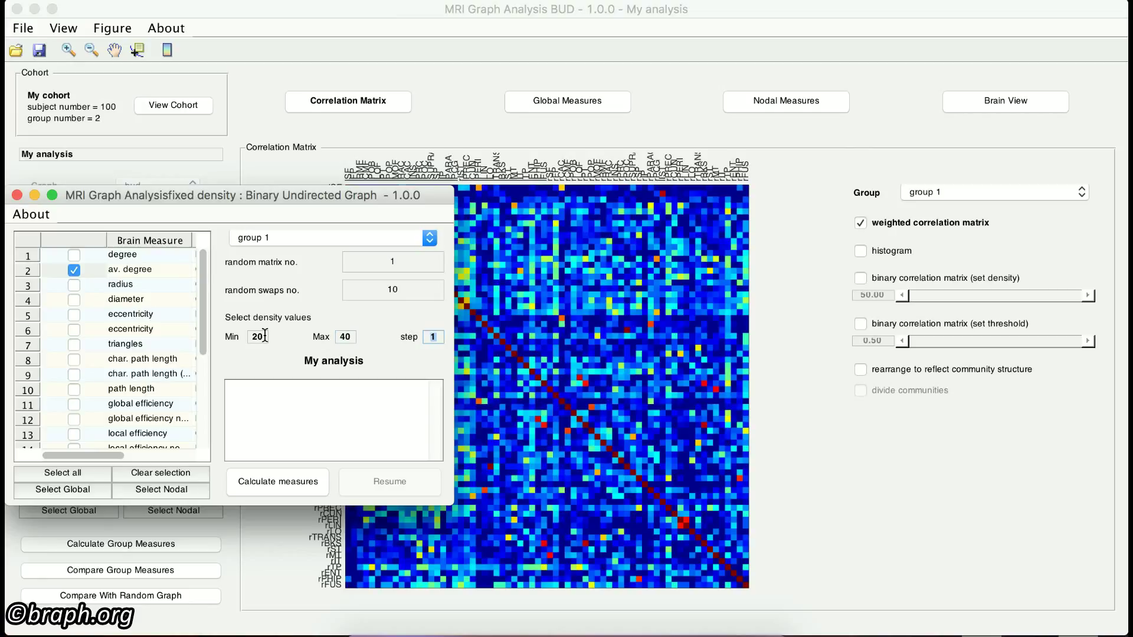
text(5)
Run the random graph comparison calculation and close its window
click(286, 487)
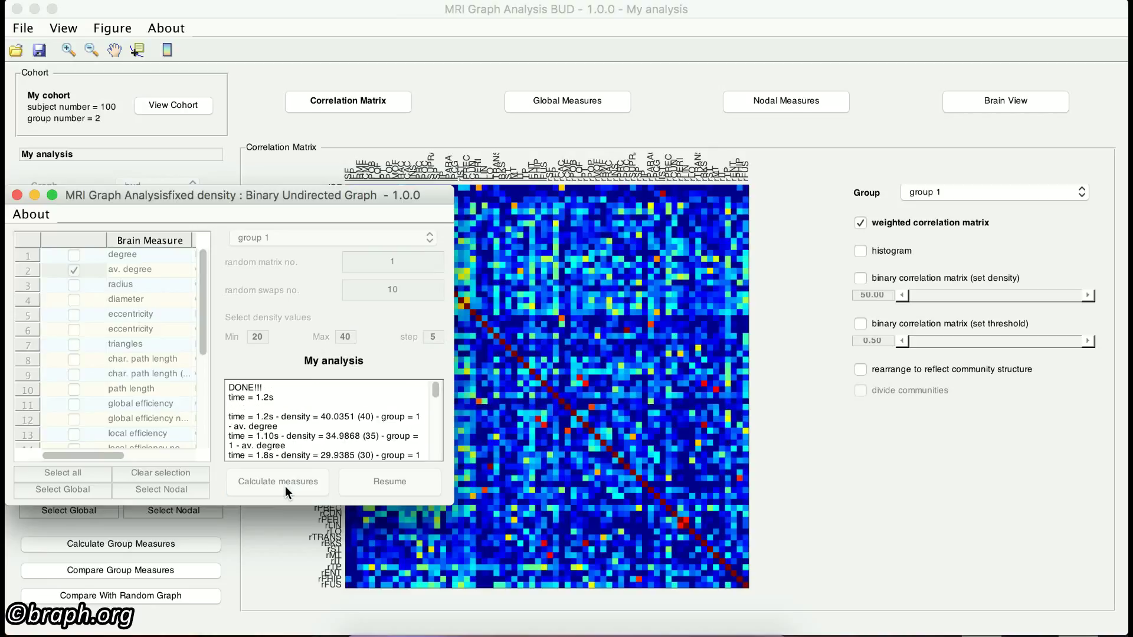
click(16, 195)
click(201, 362)
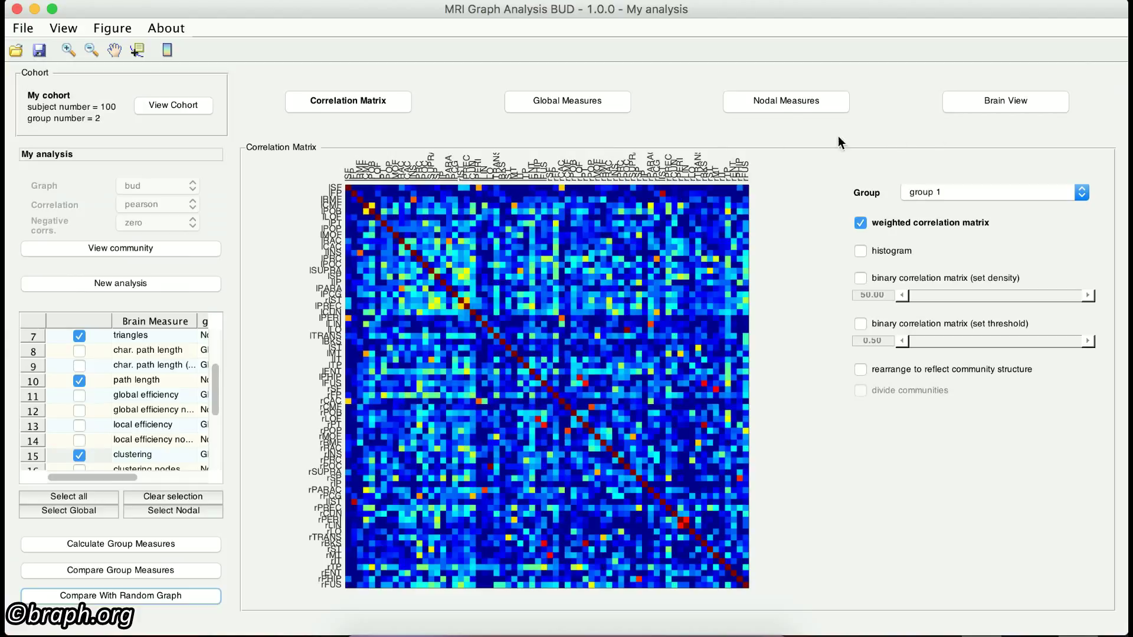
Open the global measures and display the random comparison of av. degree for group 1
click(583, 105)
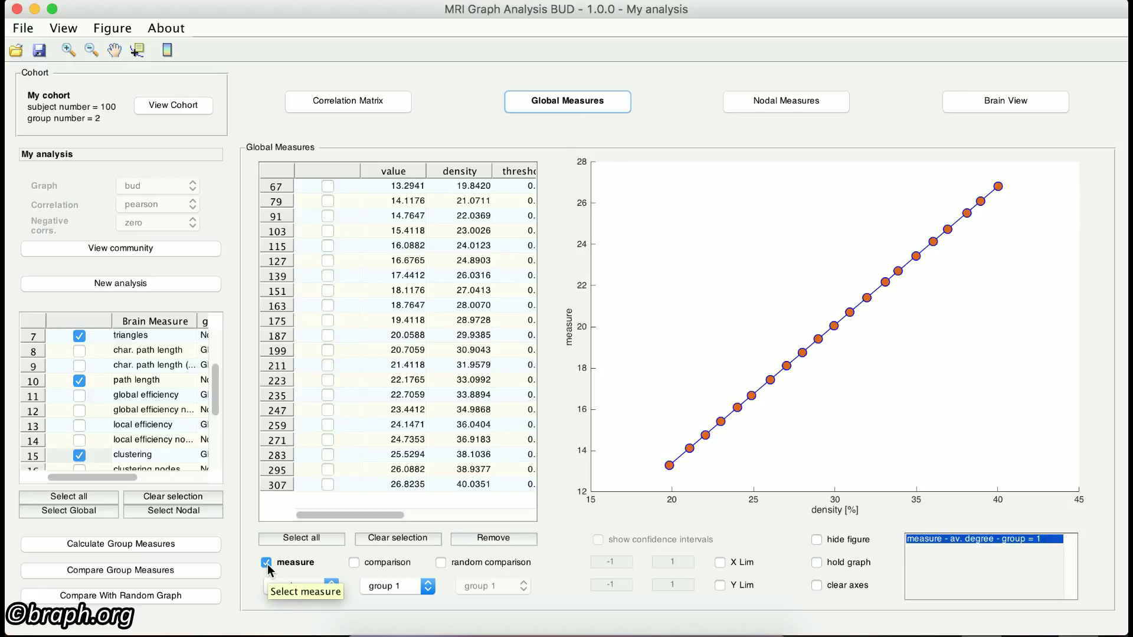
click(360, 562)
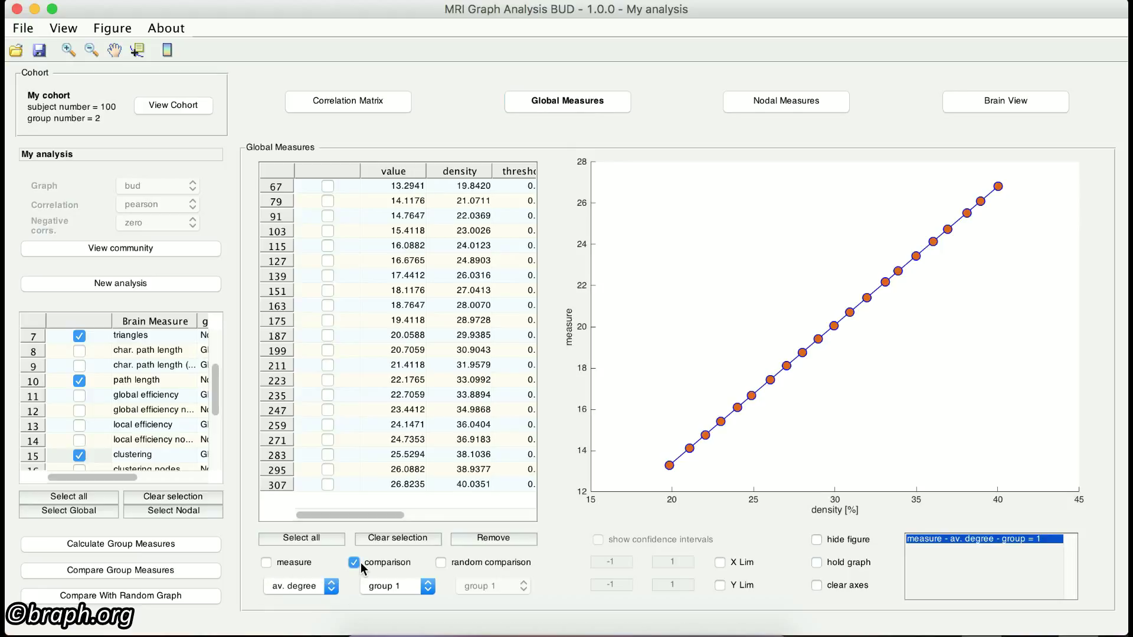
click(448, 565)
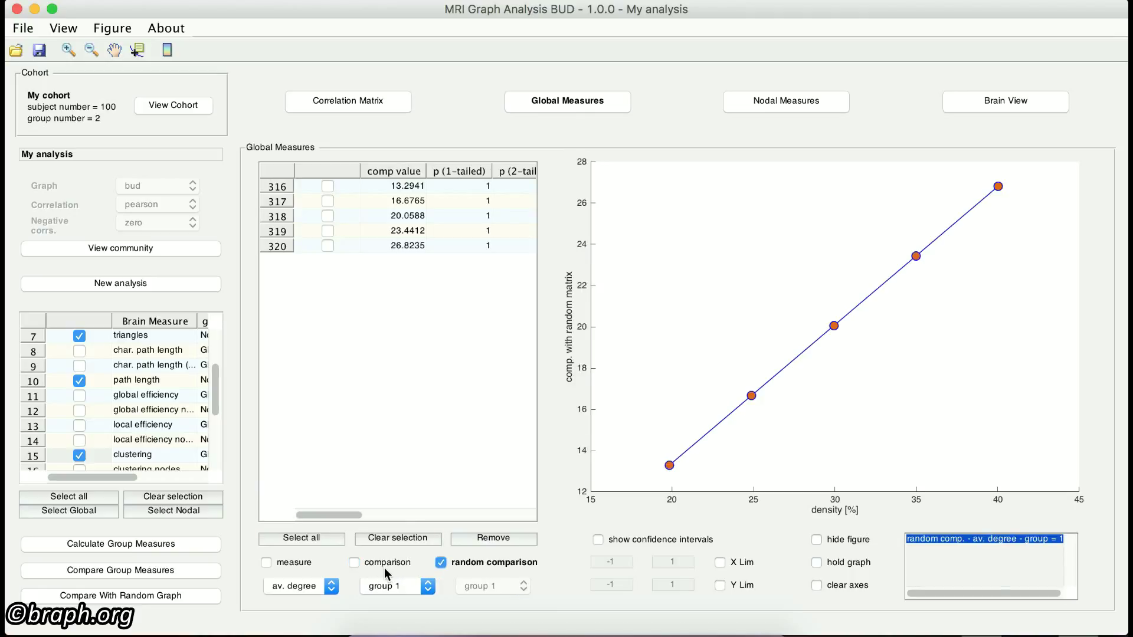
Switch the global measure to clustering and plot its measured values for group 1
click(319, 586)
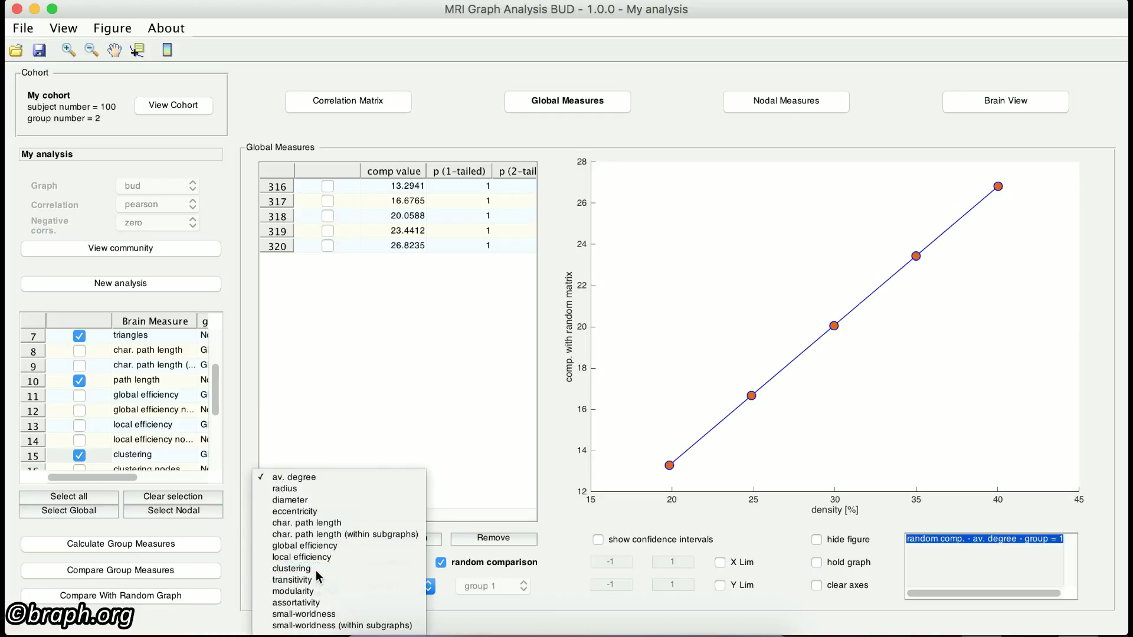
click(316, 569)
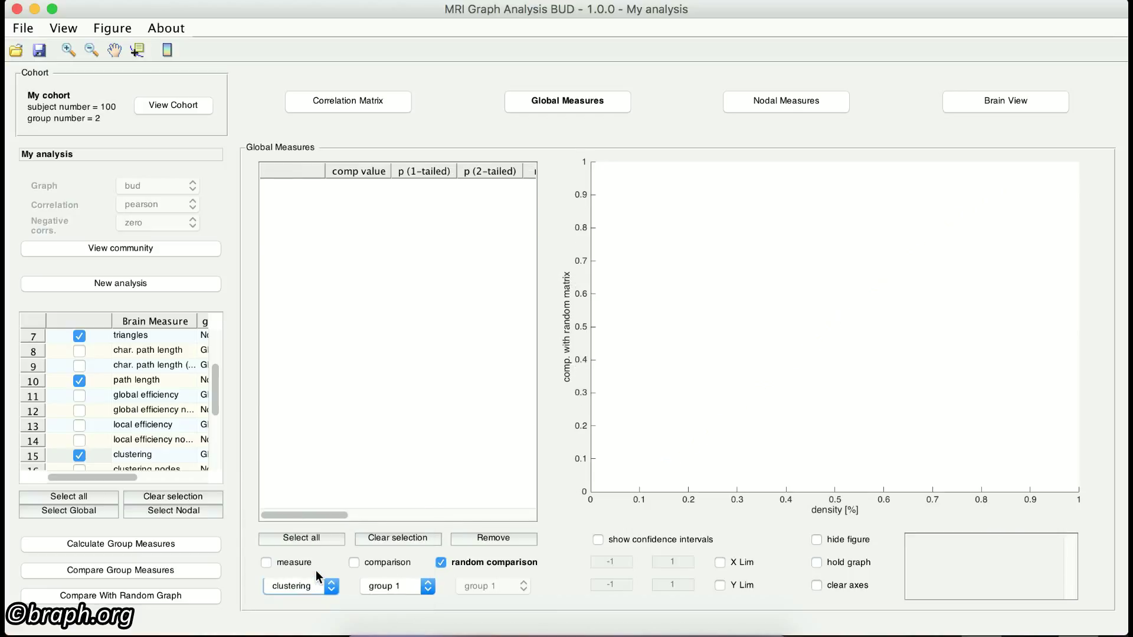
click(394, 586)
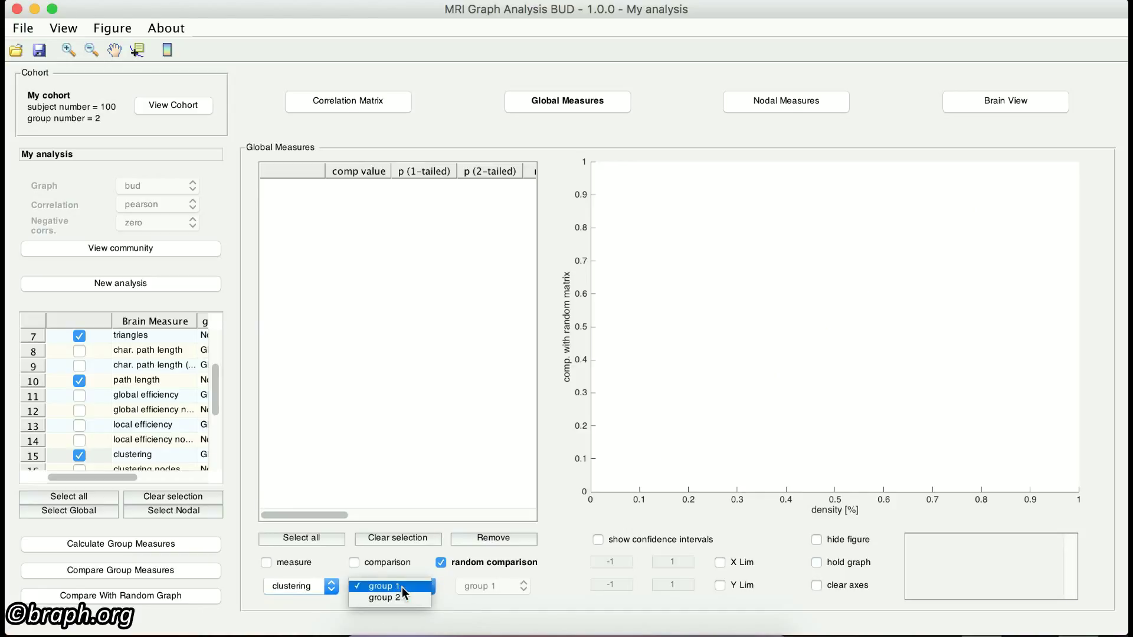
click(469, 604)
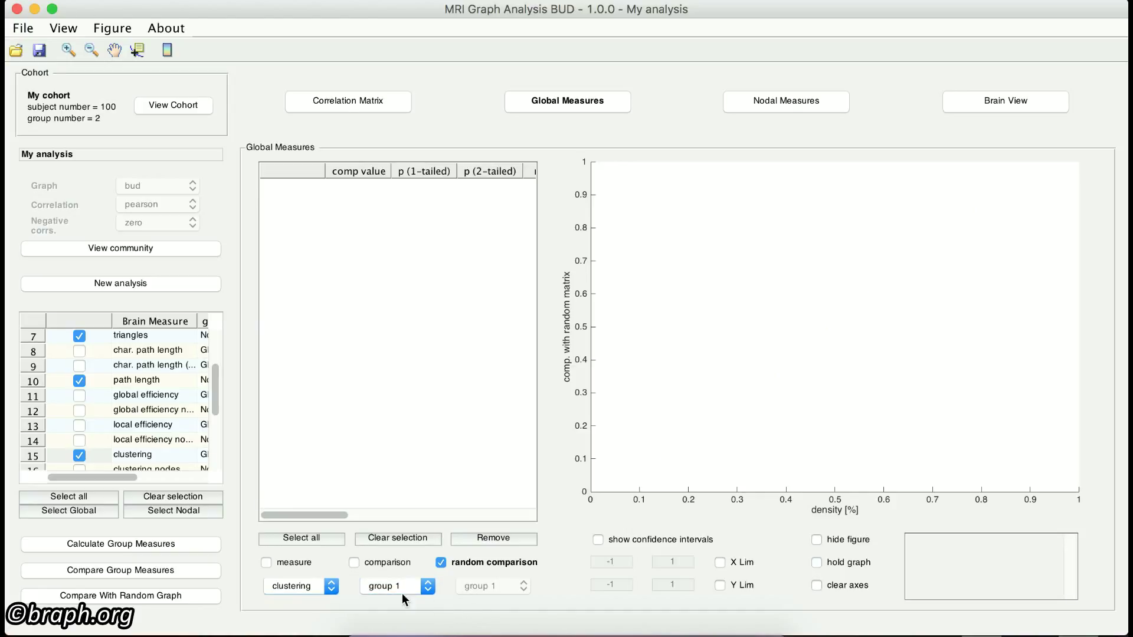
click(309, 563)
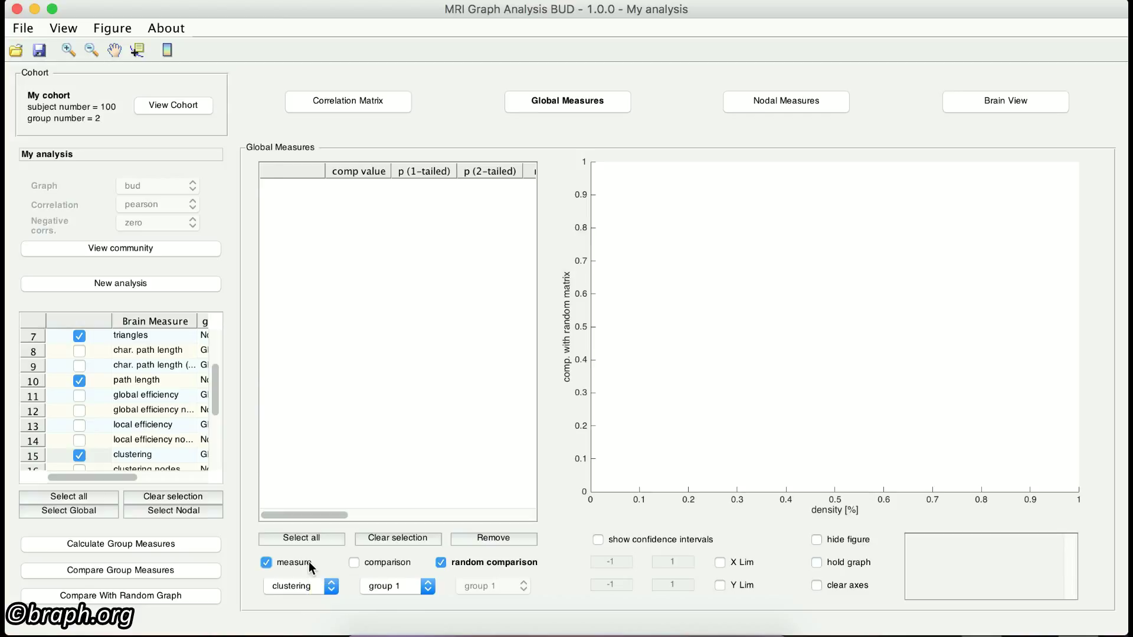
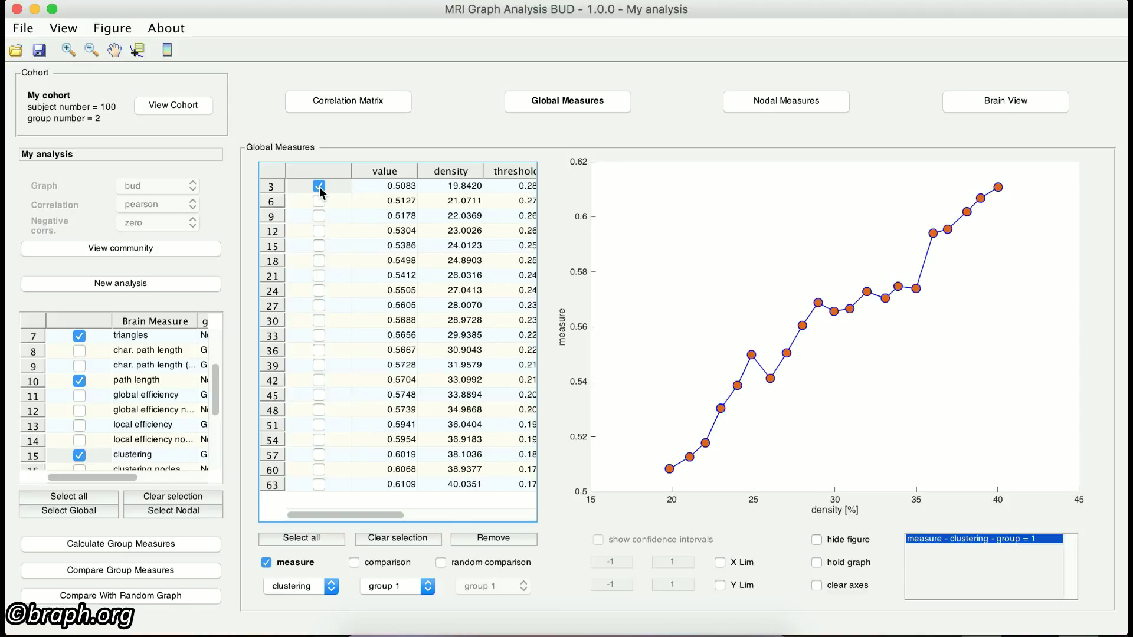
Select all clustering rows, clear that selection, and remove only the row with density 19.8420
click(299, 543)
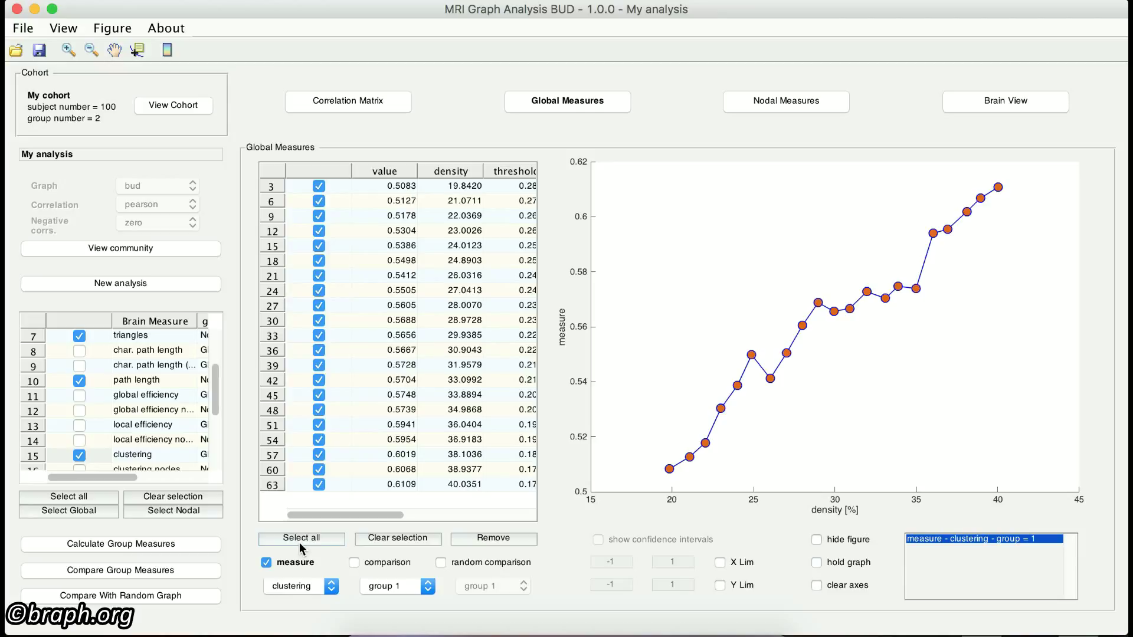
click(387, 539)
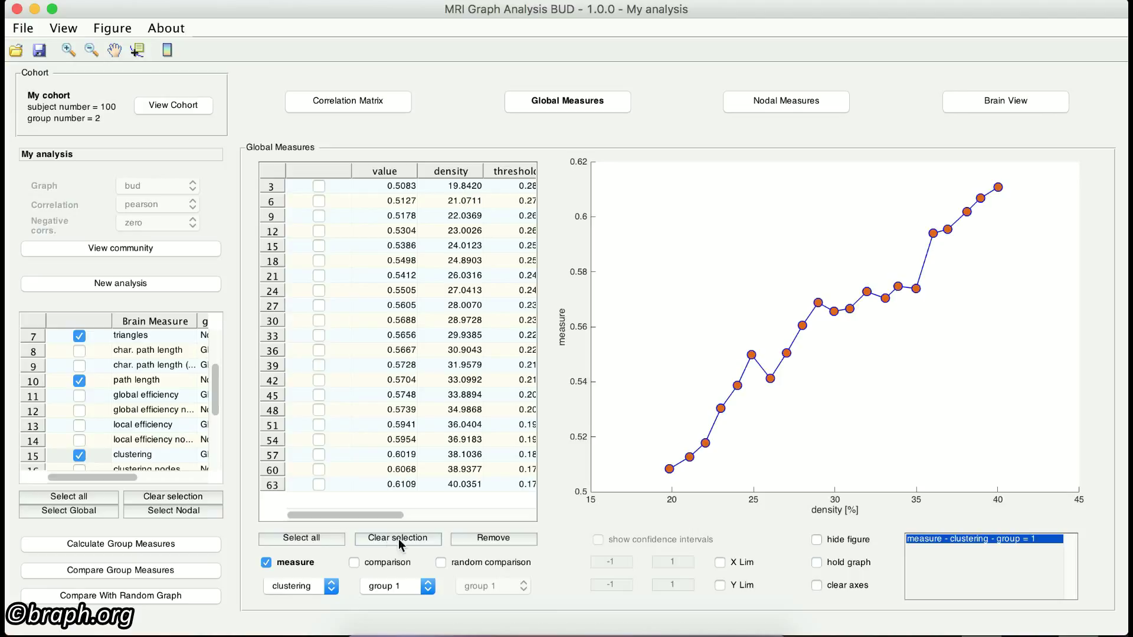
click(319, 187)
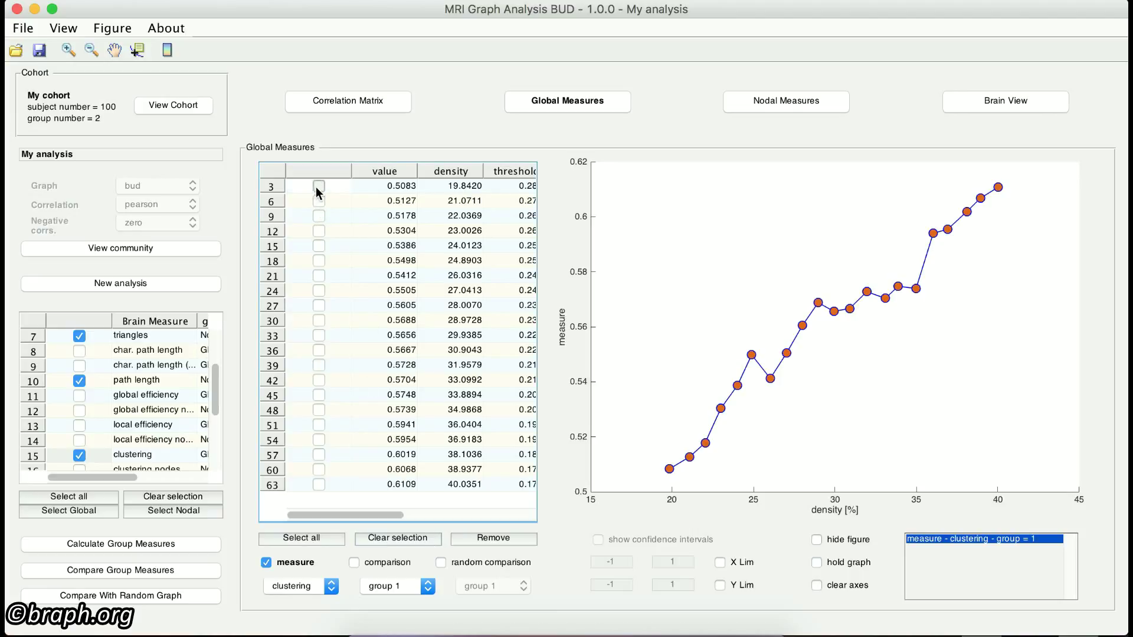
click(486, 540)
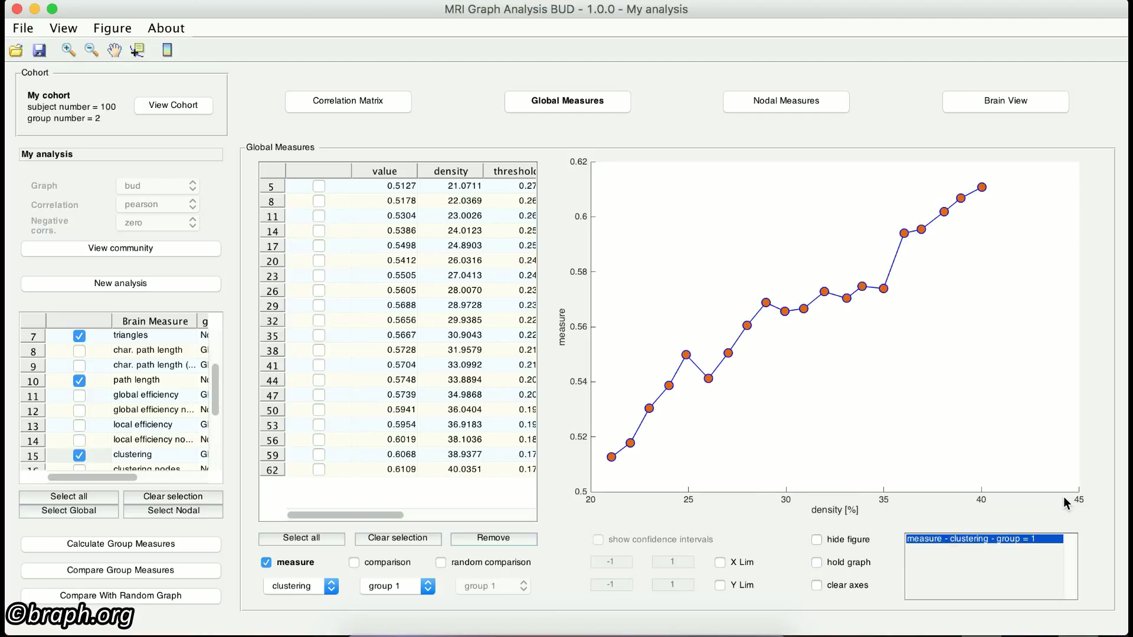
Plot the clustering comparison between group 1 and group 2
click(453, 563)
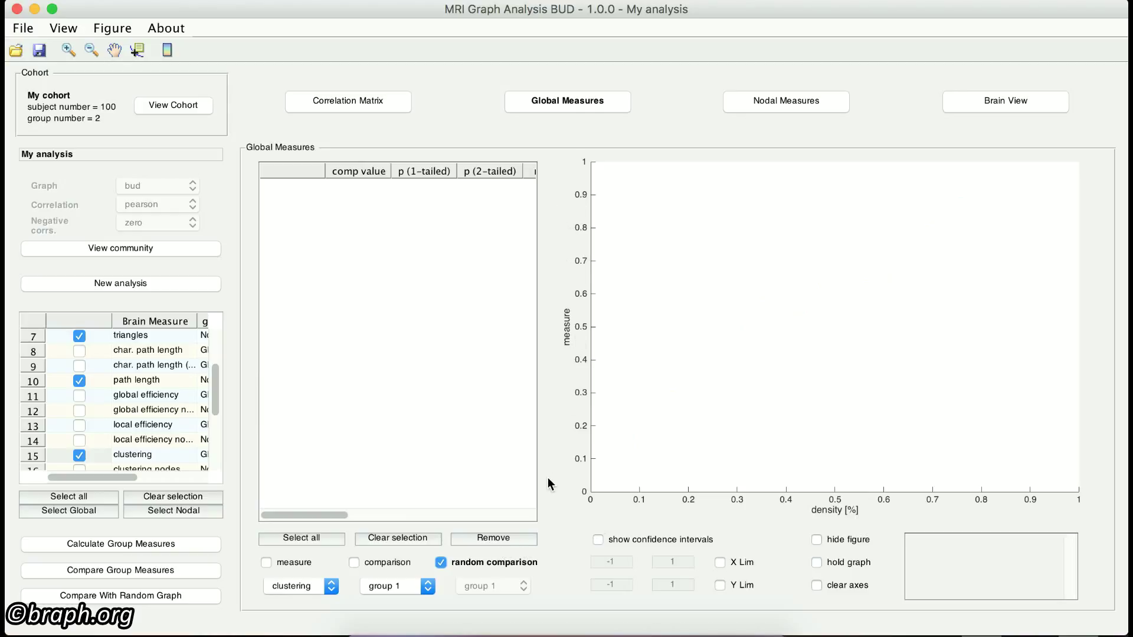
click(402, 564)
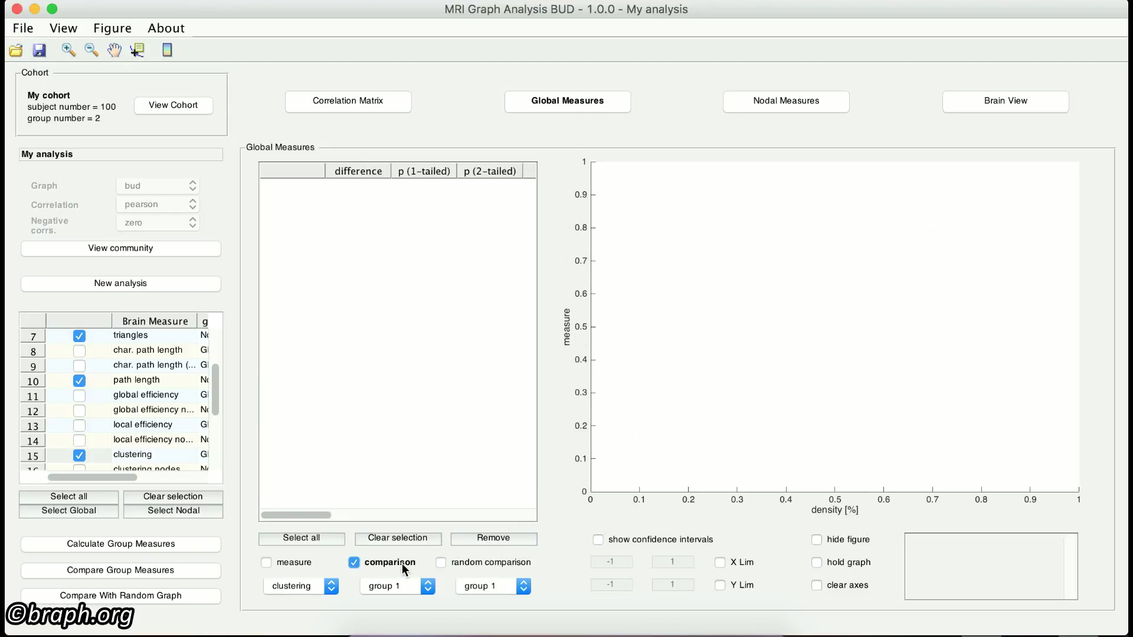
click(485, 587)
click(486, 598)
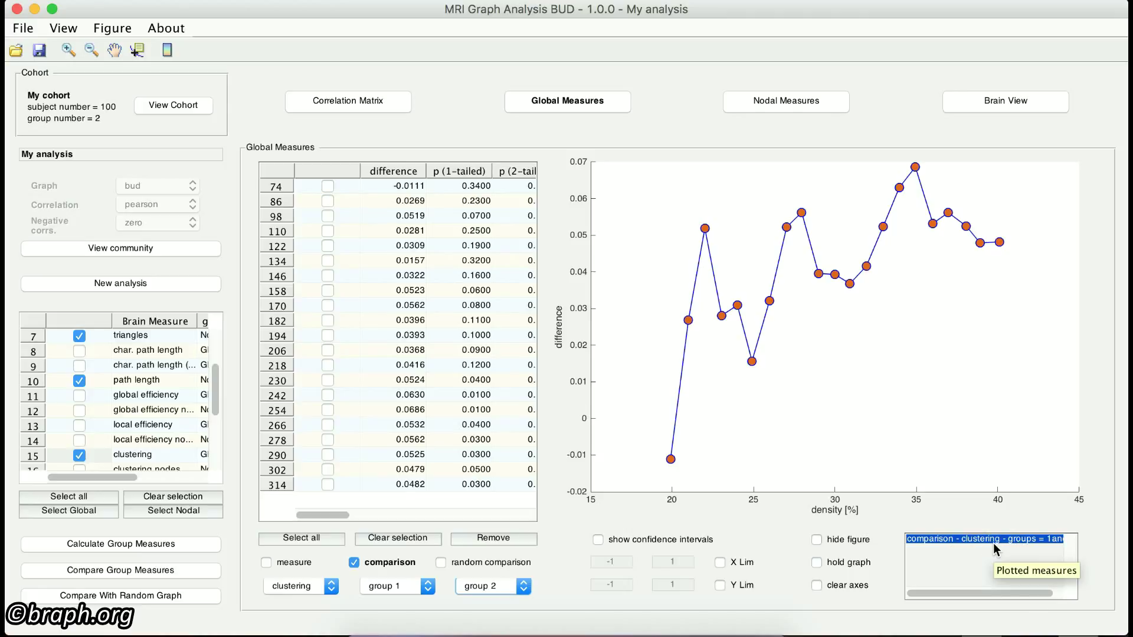
Hold the current graph and add the av. degree comparison of the two groups to it
click(852, 543)
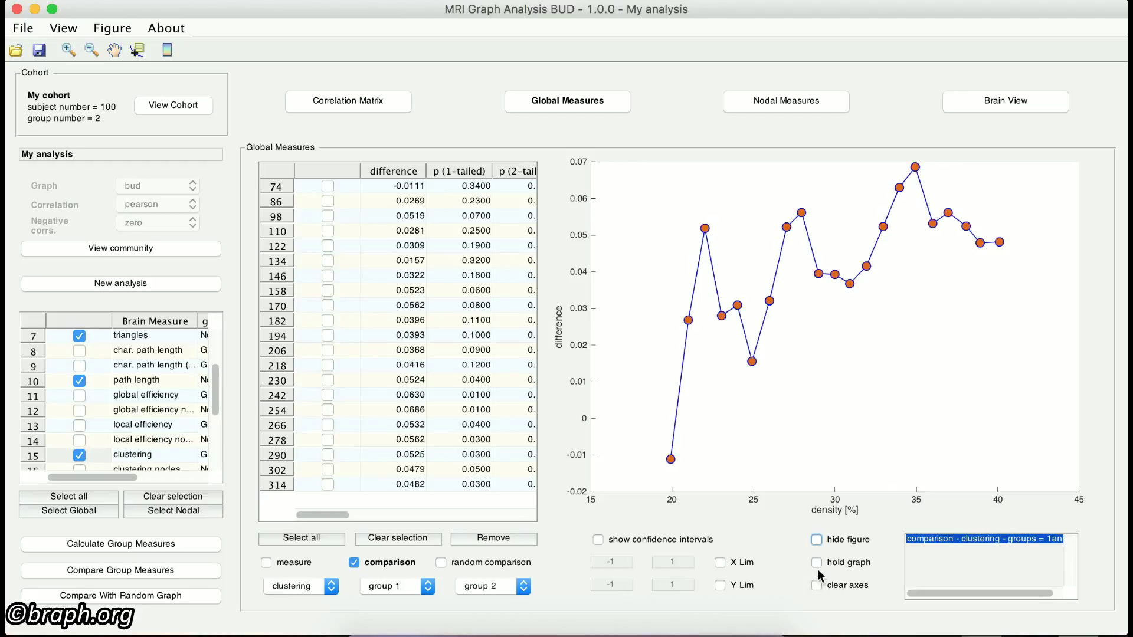
click(817, 563)
click(304, 583)
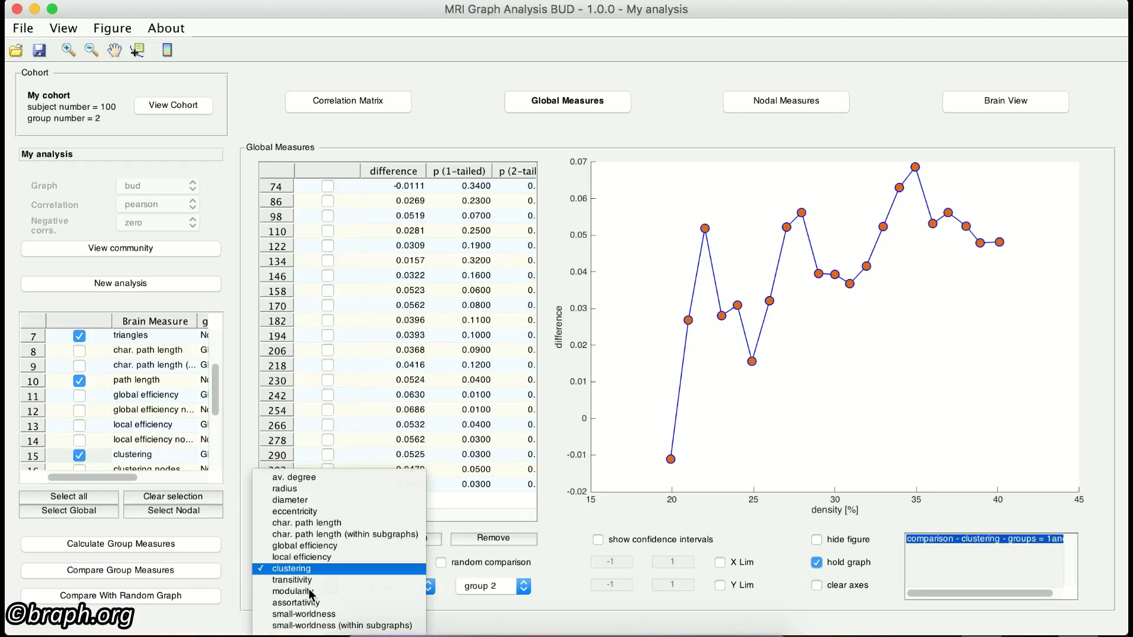
click(301, 477)
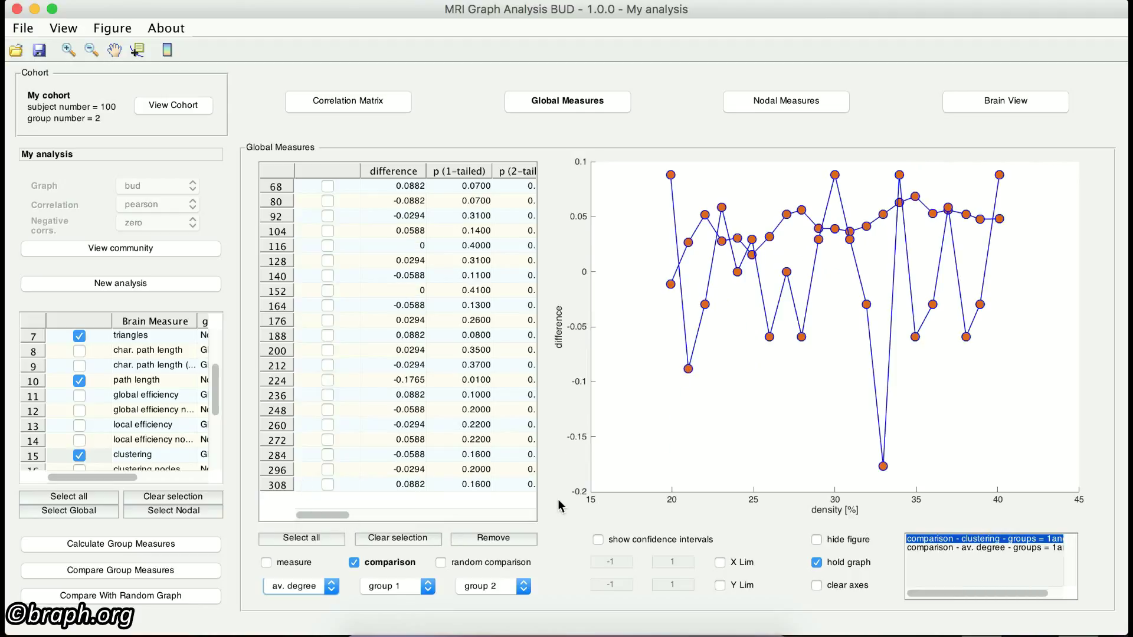
Clear the plot axes and show the av. degree measure for group 1
click(849, 585)
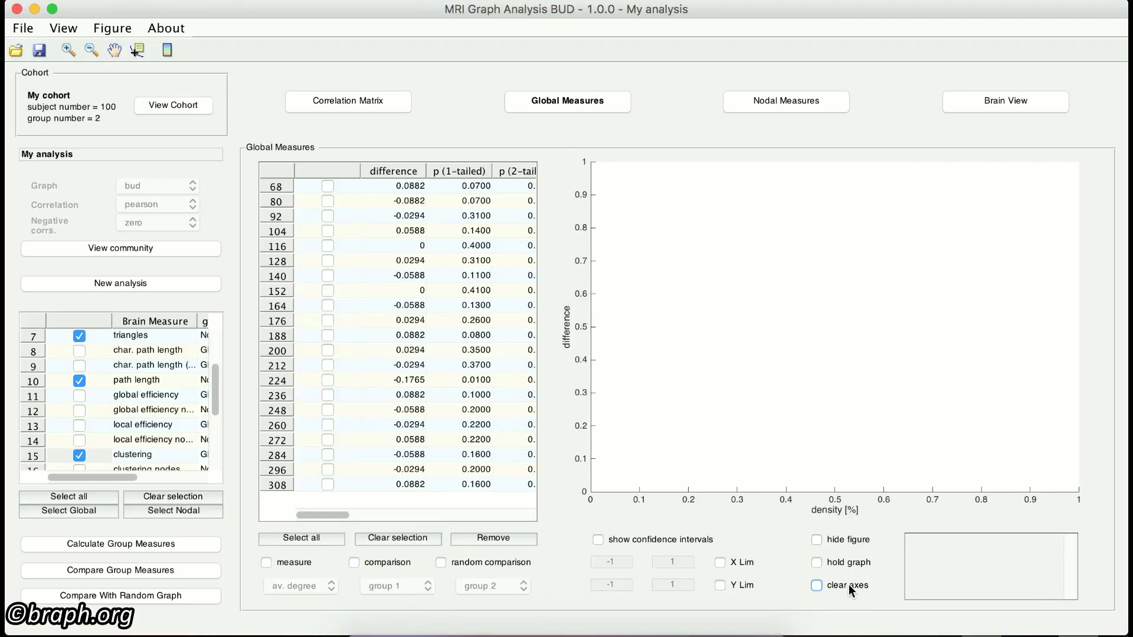
click(277, 562)
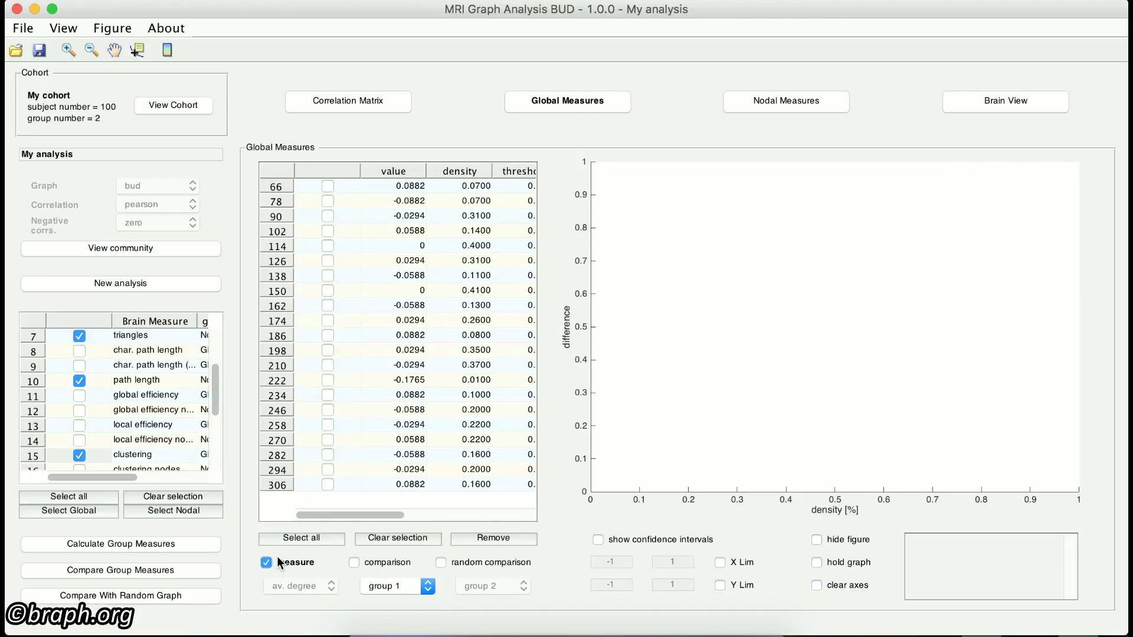
Apply X and Y limits of -1 to 1 to the plot and remove both limits again
click(745, 561)
click(745, 586)
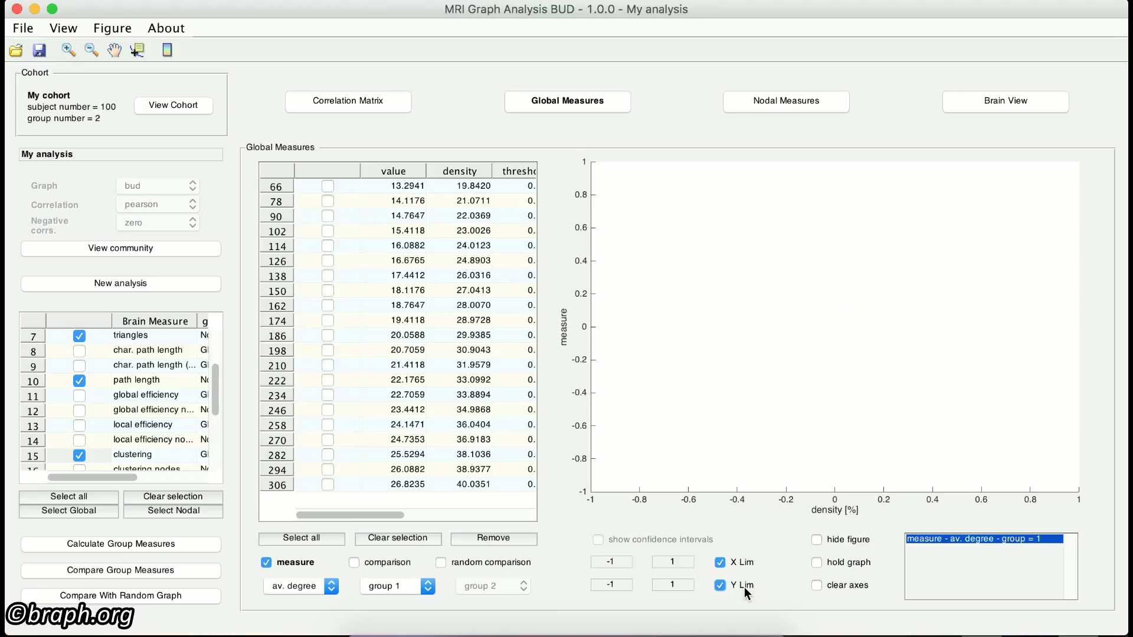
click(744, 586)
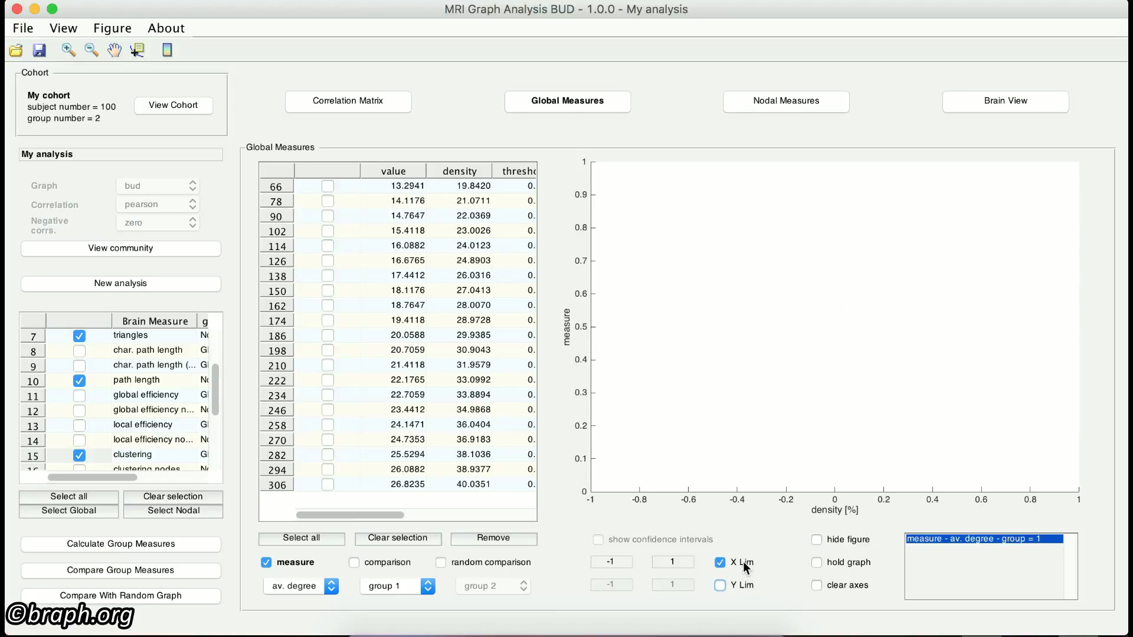
click(743, 561)
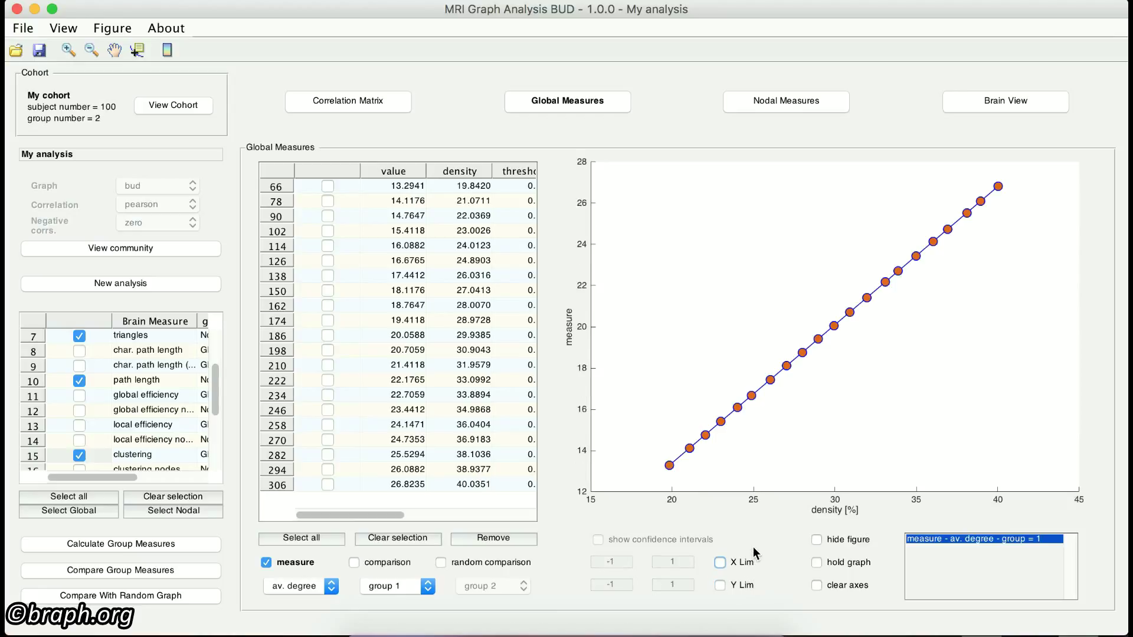
Plot the av. degree comparison between group 1 and group 2 with its confidence intervals
click(395, 562)
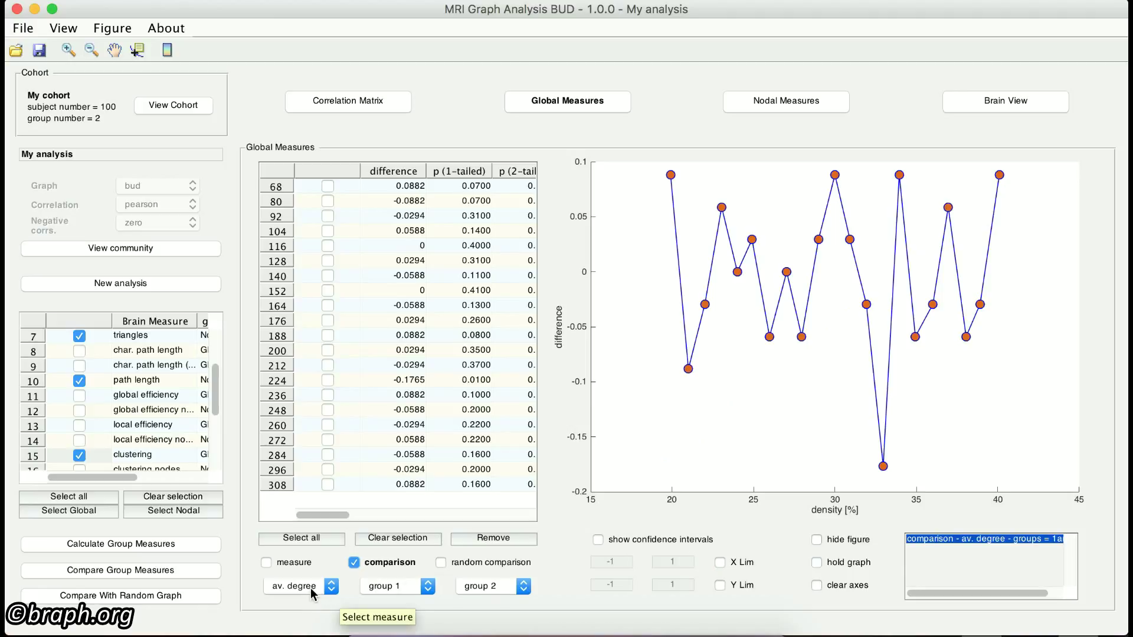
click(611, 543)
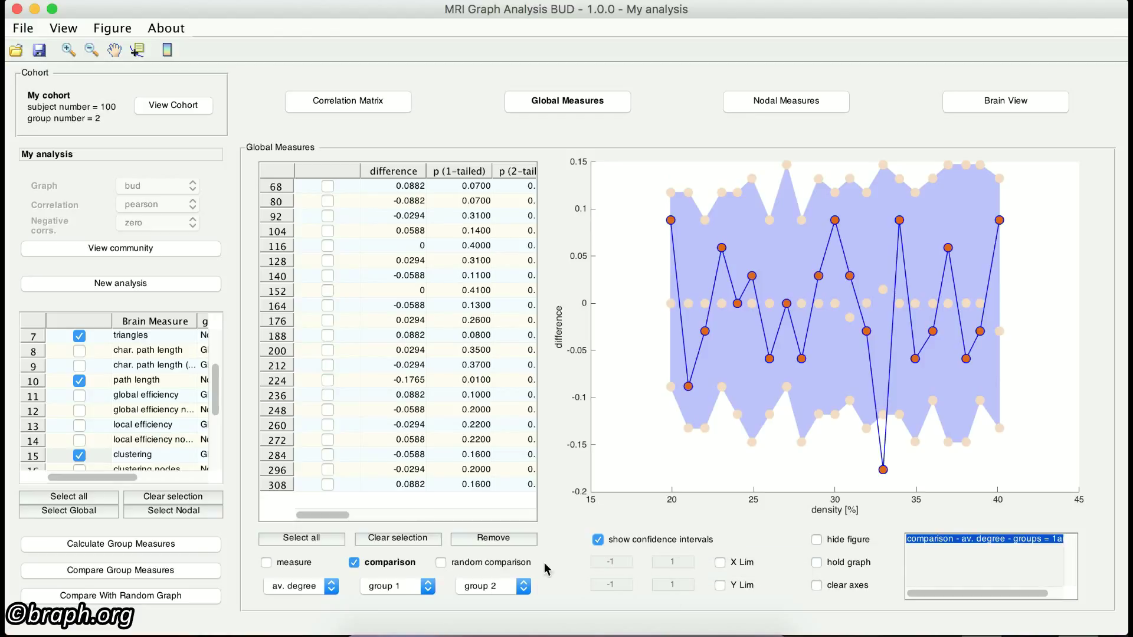
Plot the clustering comparison between group 1 and group 2 and open the settings of its data curve
click(317, 584)
key(Escape)
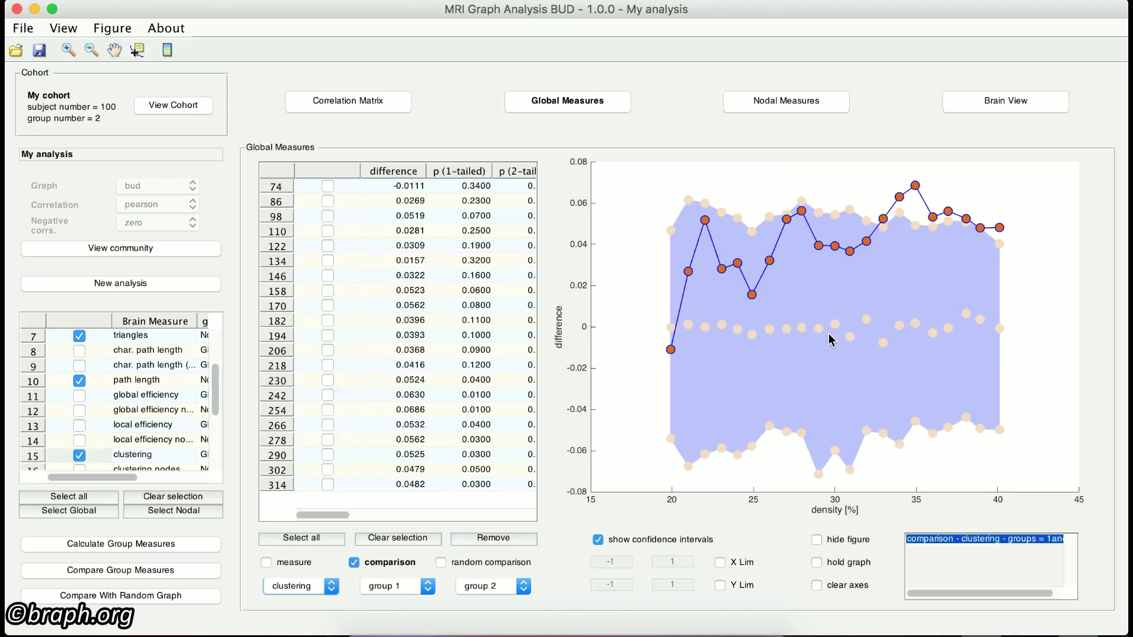
right_click(840, 313)
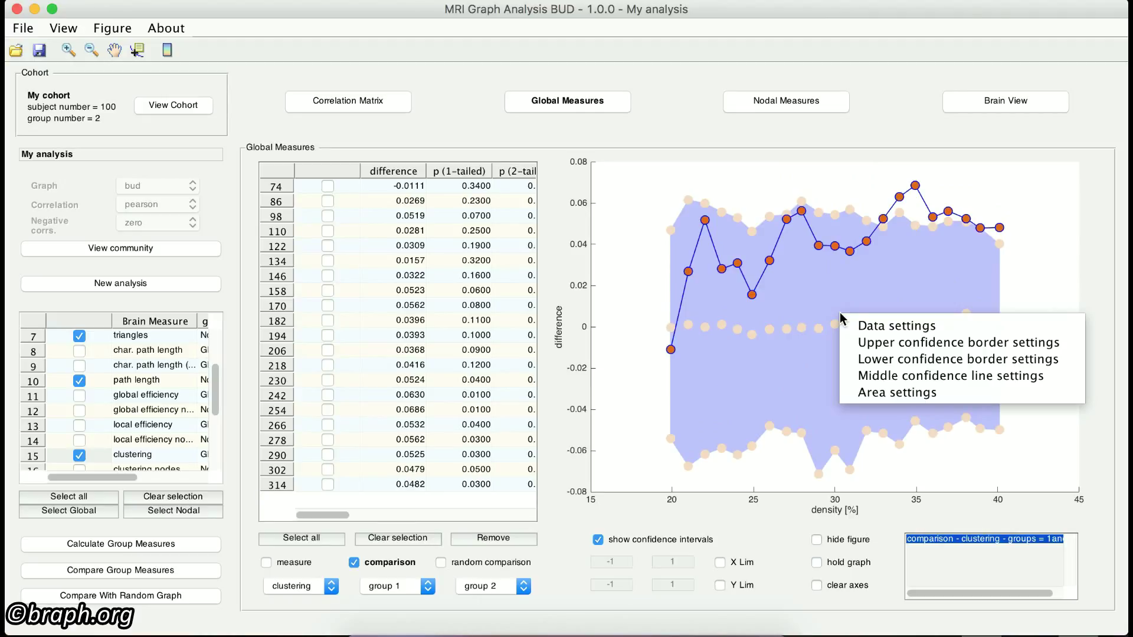
click(920, 323)
drag(783, 254, 437, 267)
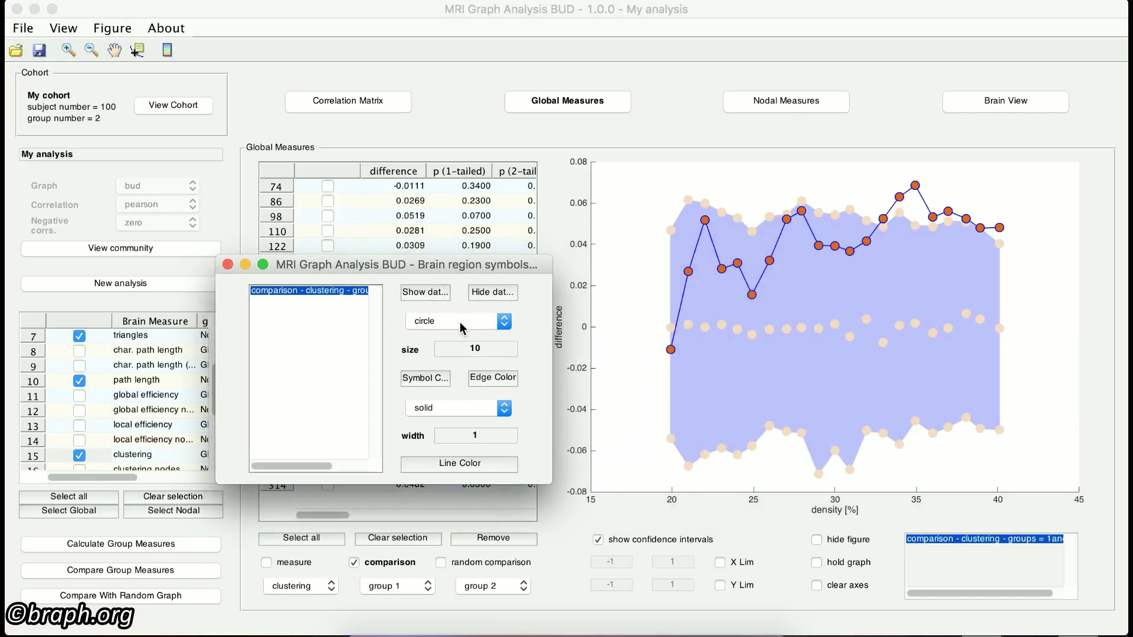
Set the data symbols of the clustering comparison to squares of size 13 with a blue fill
click(459, 321)
click(458, 369)
double_click(492, 353)
text(13)
click(425, 377)
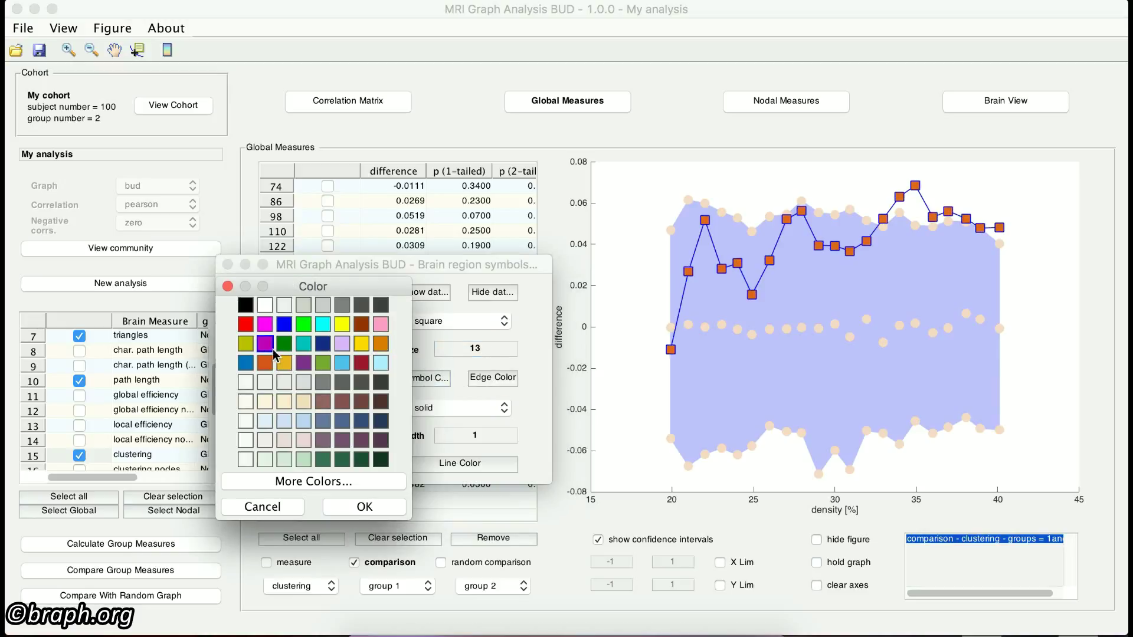
click(365, 507)
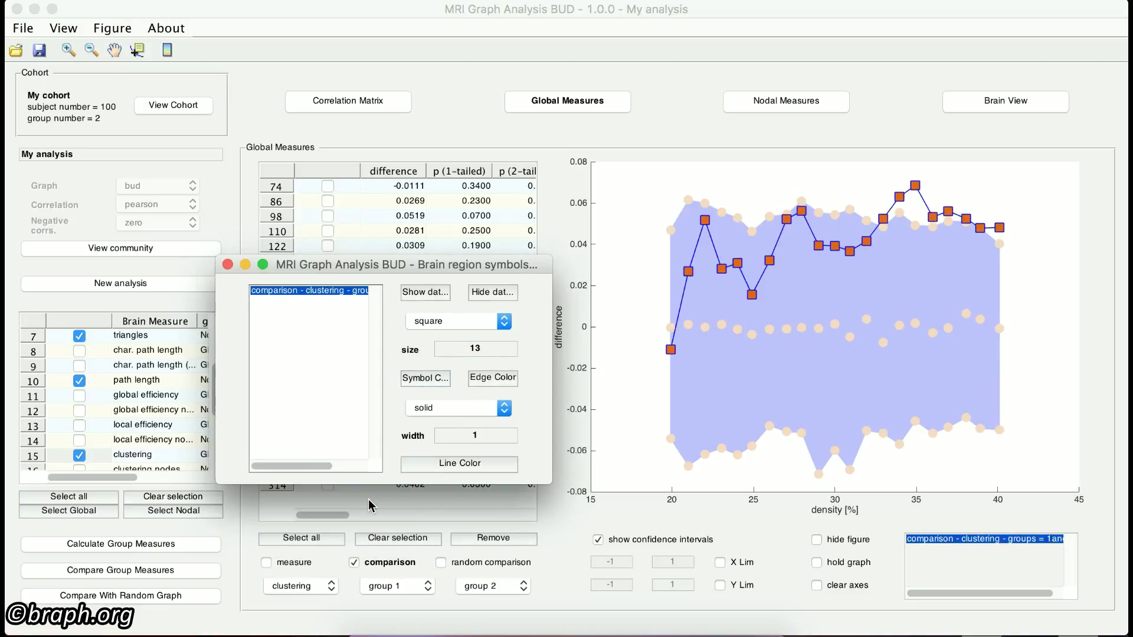
Set the line of the clustering comparison to dashdot style with width 4
click(483, 410)
click(480, 425)
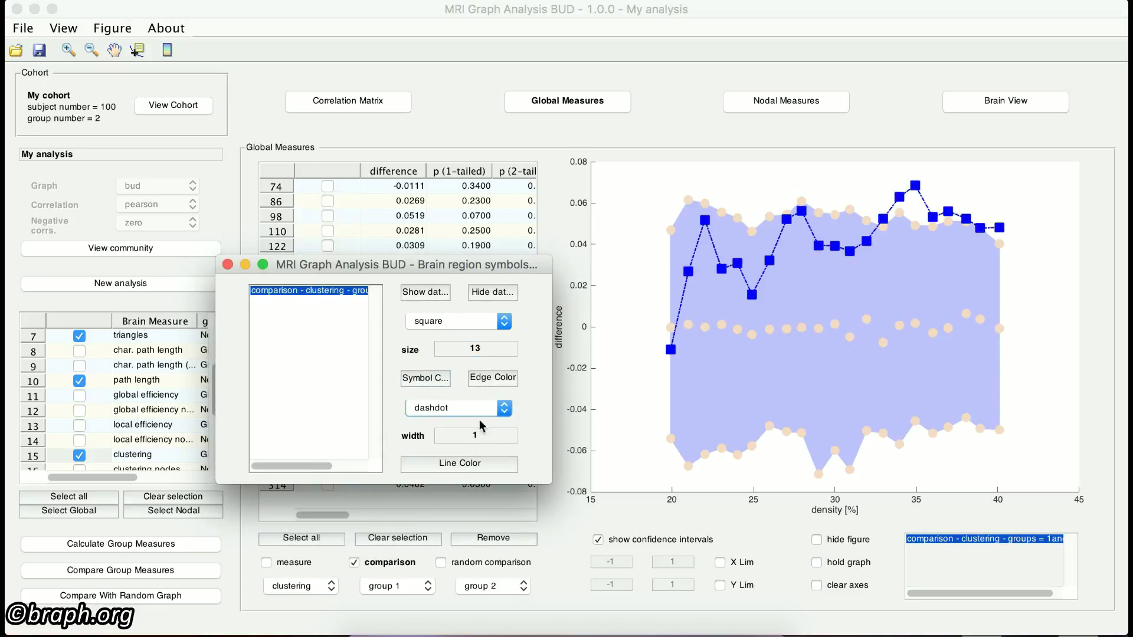
click(493, 436)
text(4)
key(Return)
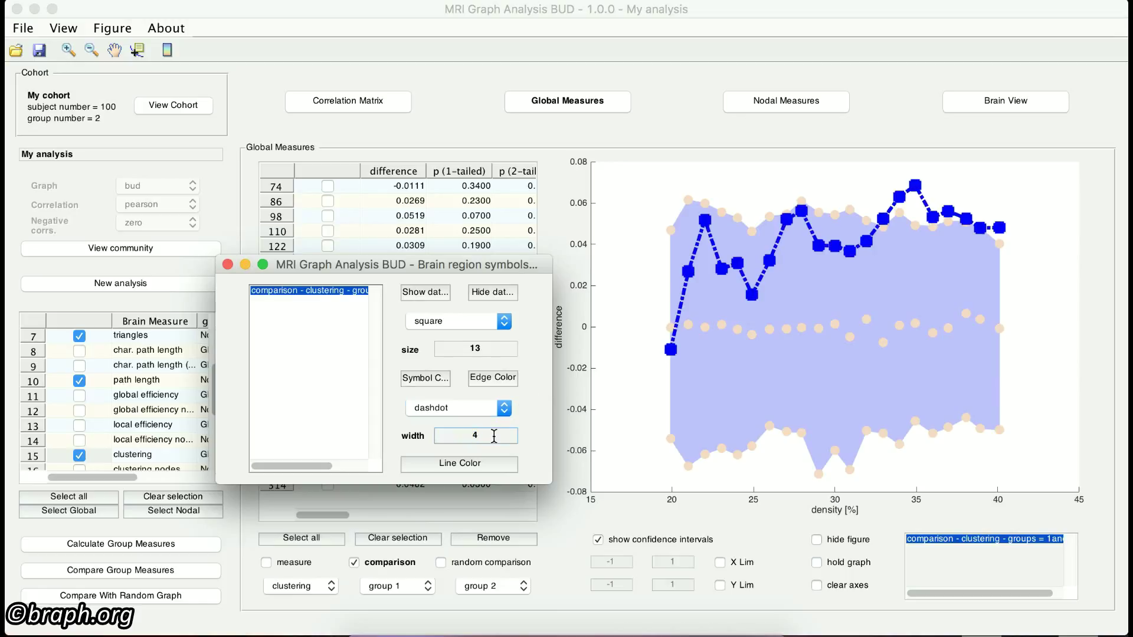
click(228, 265)
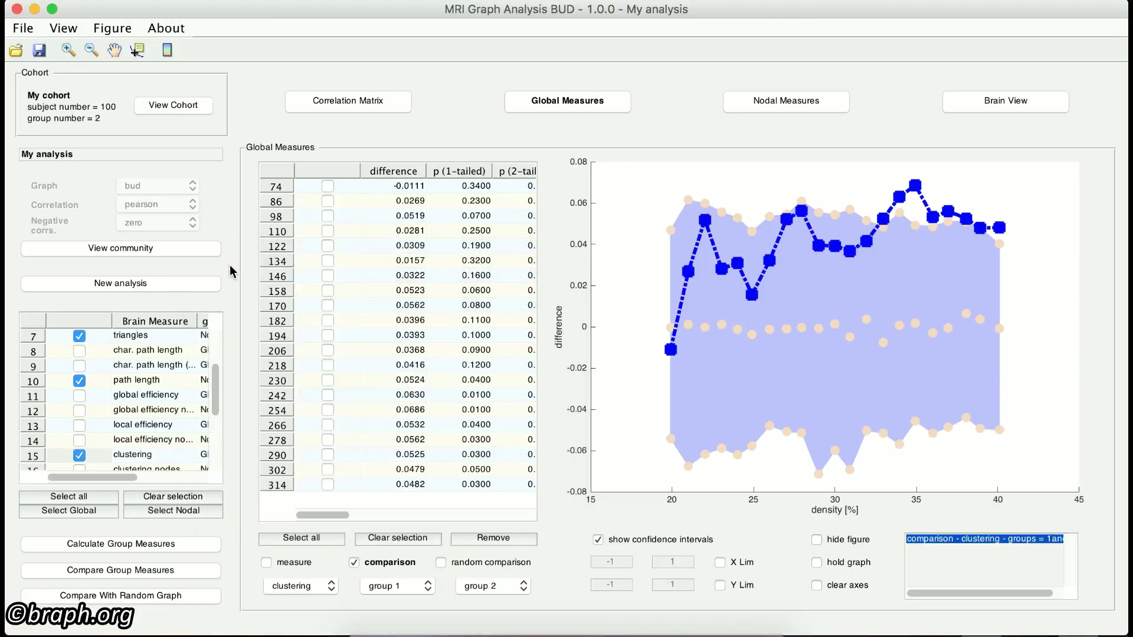
Change the confidence area's face color to a light grey and lower its face transparency value
right_click(833, 320)
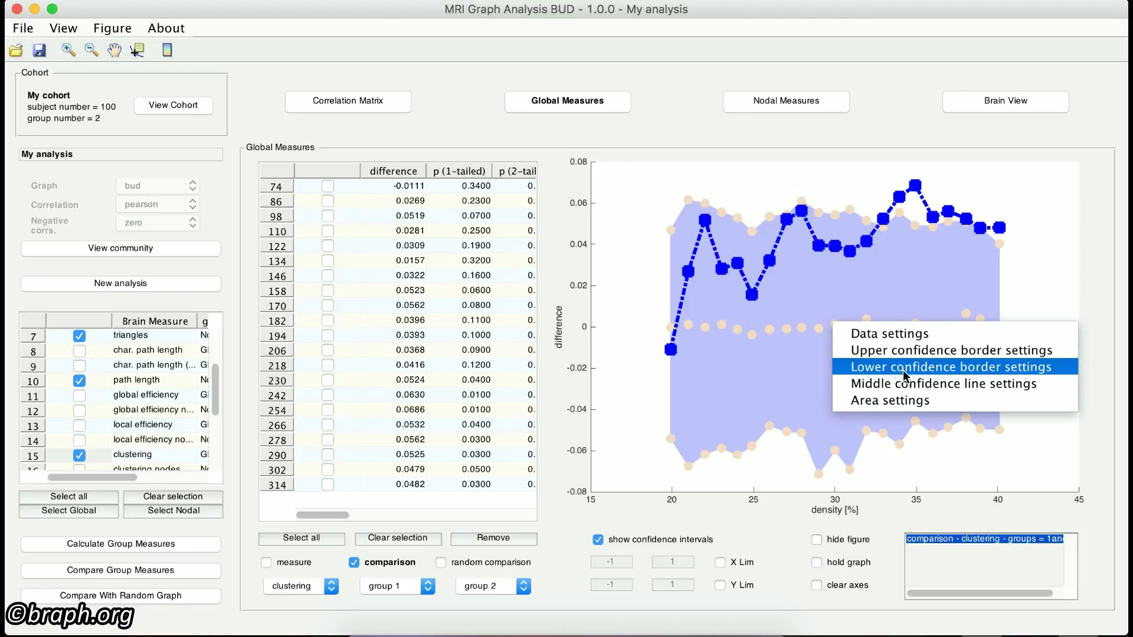
click(918, 401)
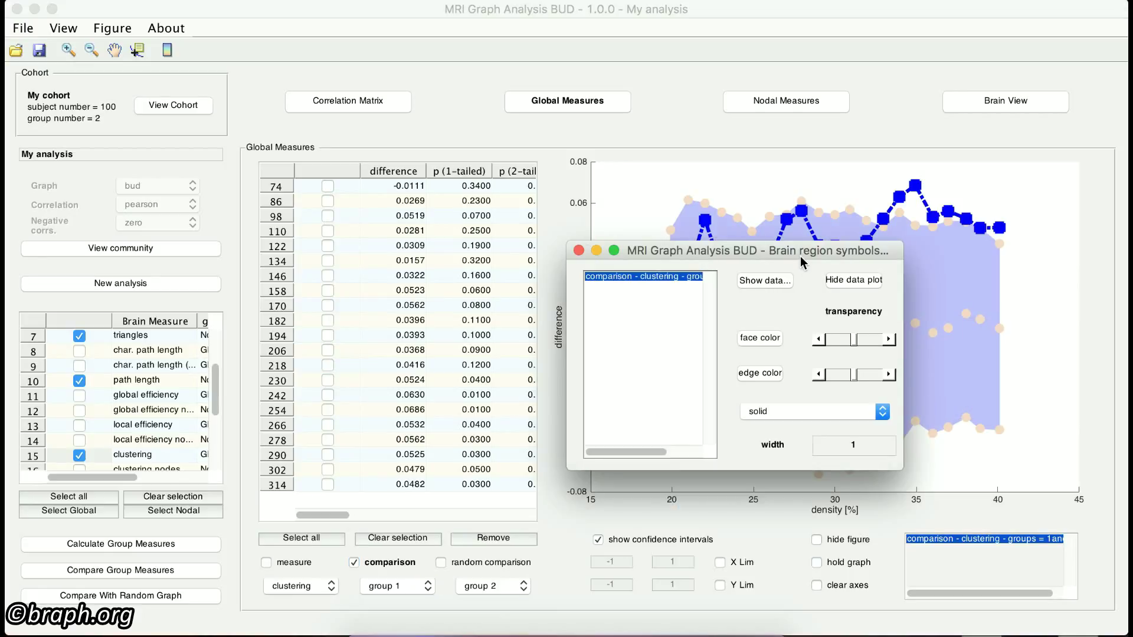
drag(800, 256, 462, 254)
click(419, 336)
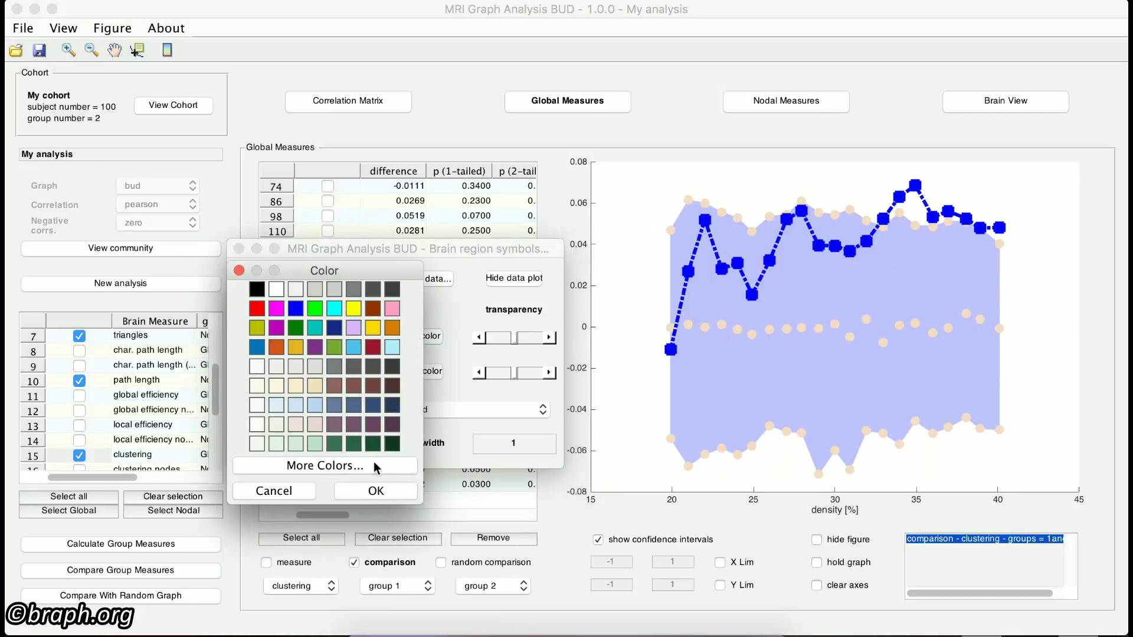
click(382, 490)
drag(515, 339, 499, 341)
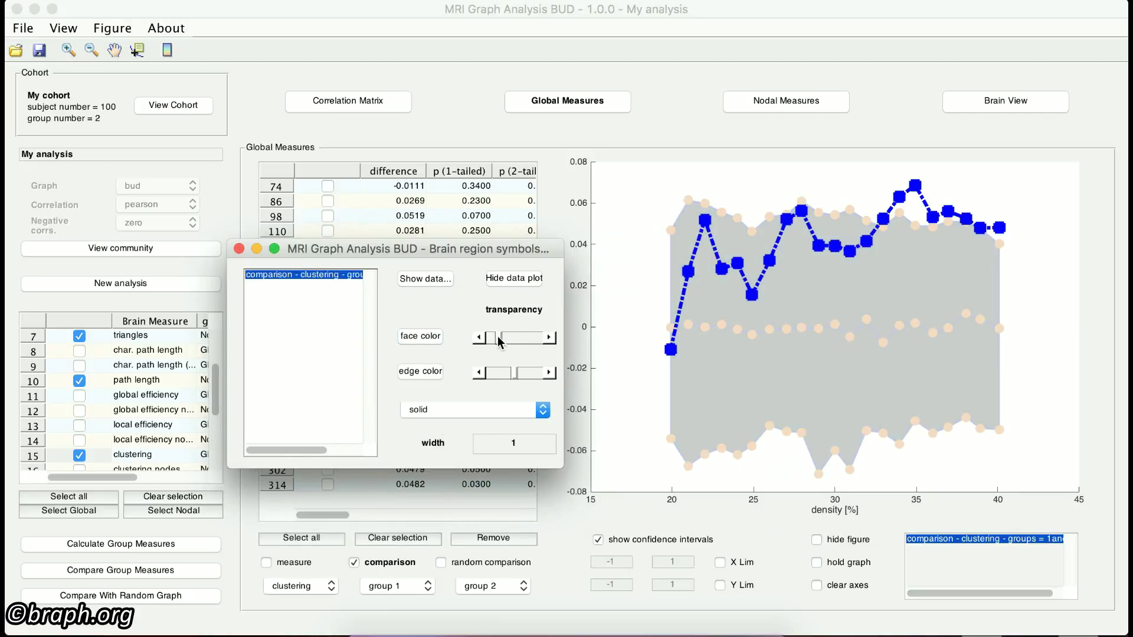
Give the confidence area a dashed yellow edge line and close the area settings
click(487, 411)
click(480, 438)
click(420, 371)
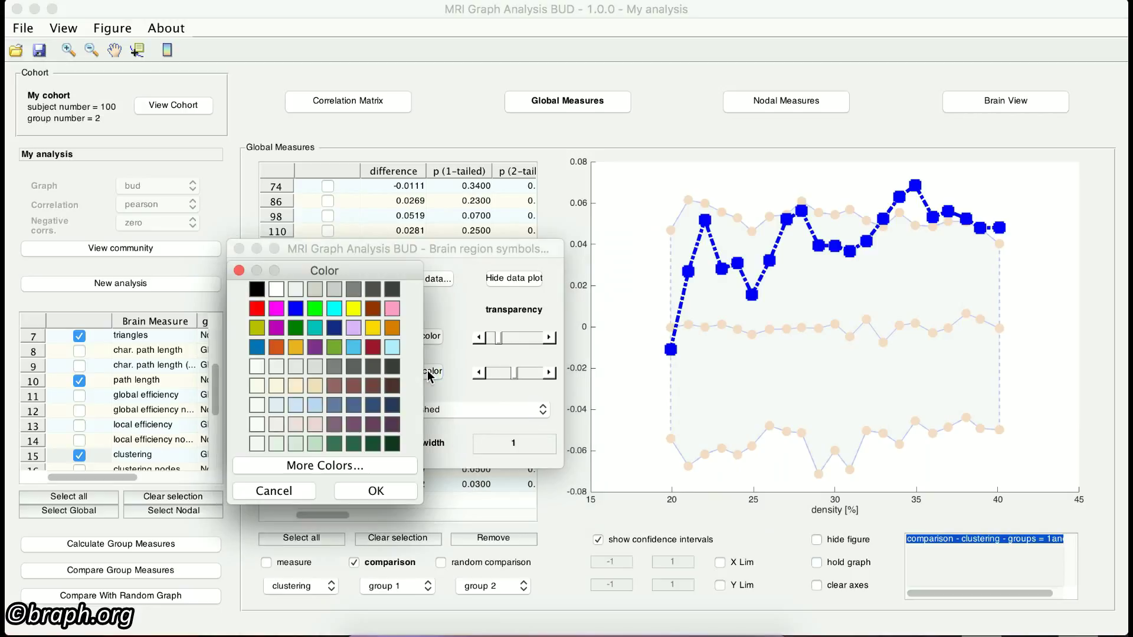
click(376, 491)
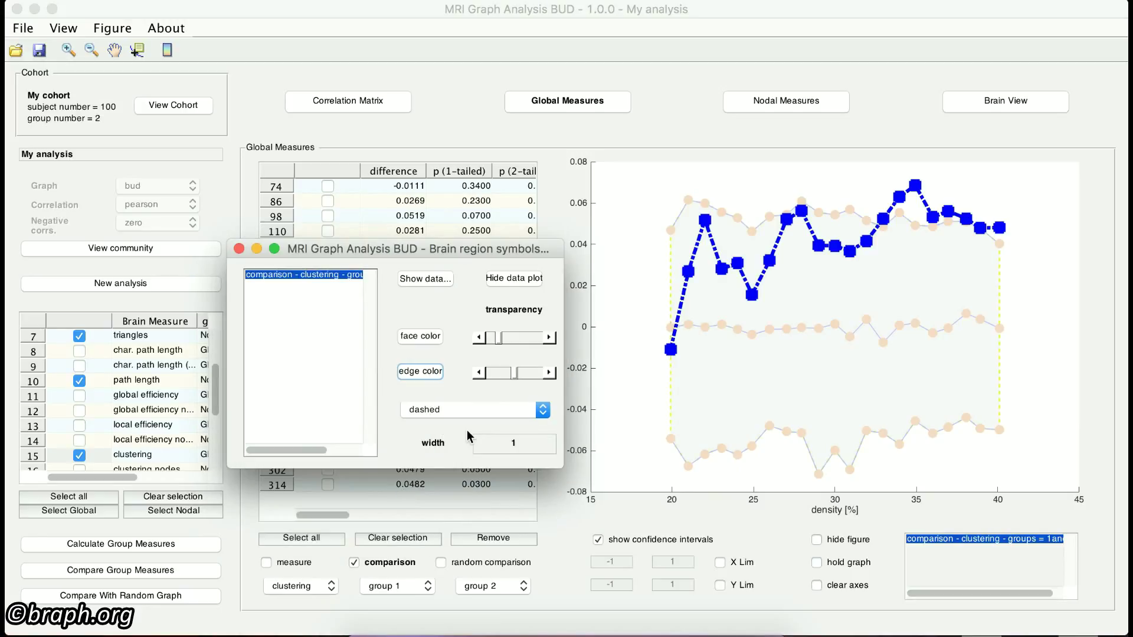
click(238, 249)
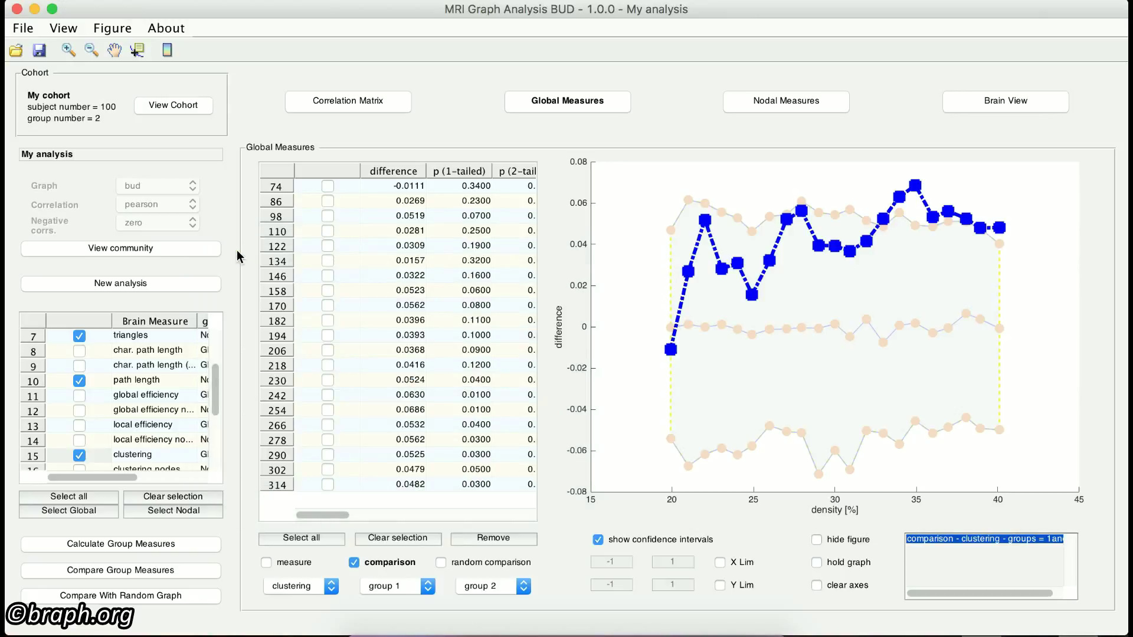
Generate a separate figure of the clustering comparison plot and close it after viewing
click(99, 29)
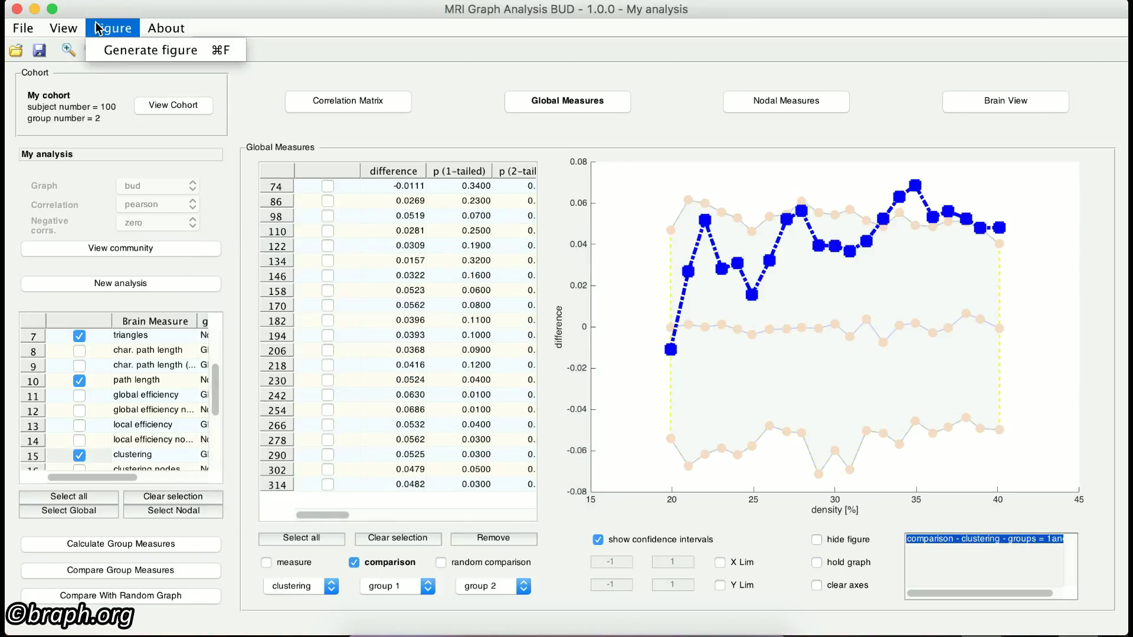
click(165, 52)
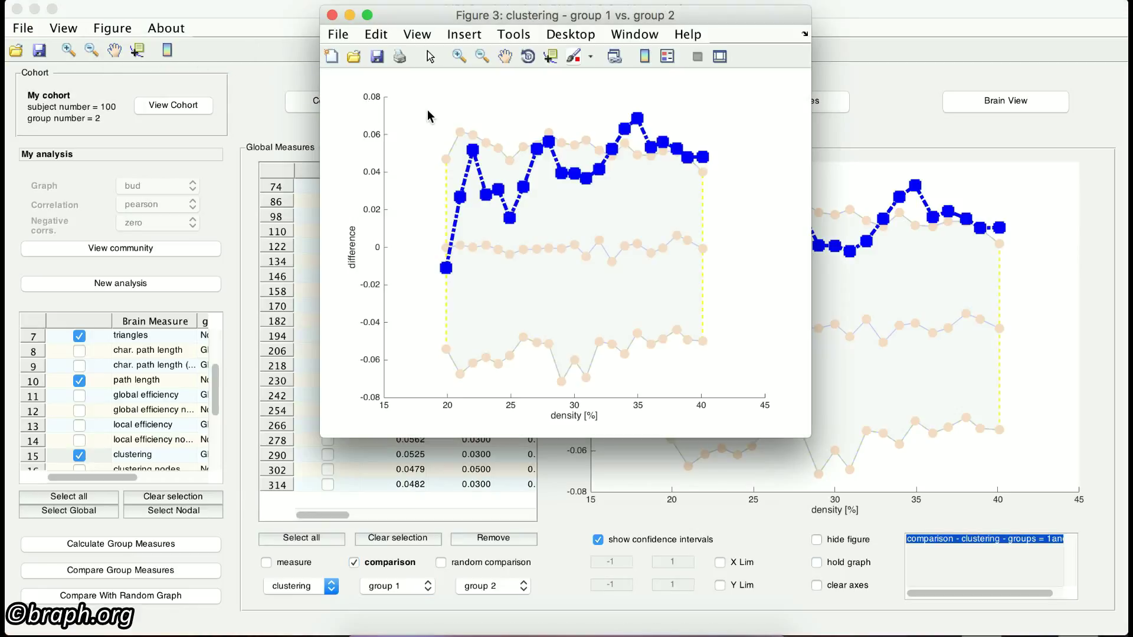
click(333, 14)
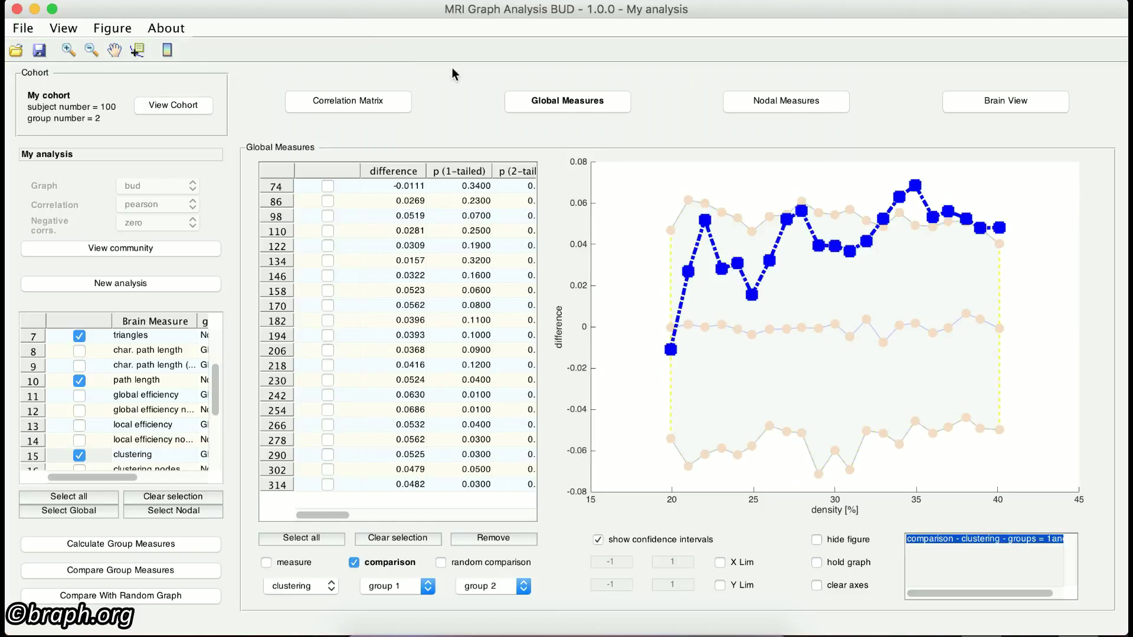
Switch to the nodal measures and plot the degree measure of brain region IPOC
click(783, 105)
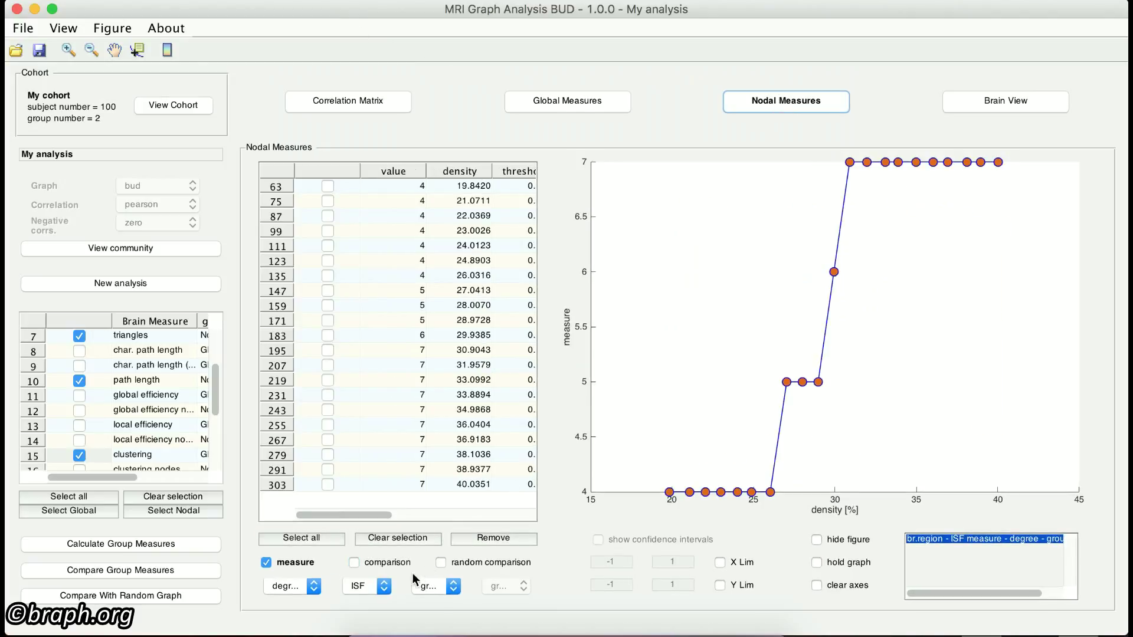
click(384, 590)
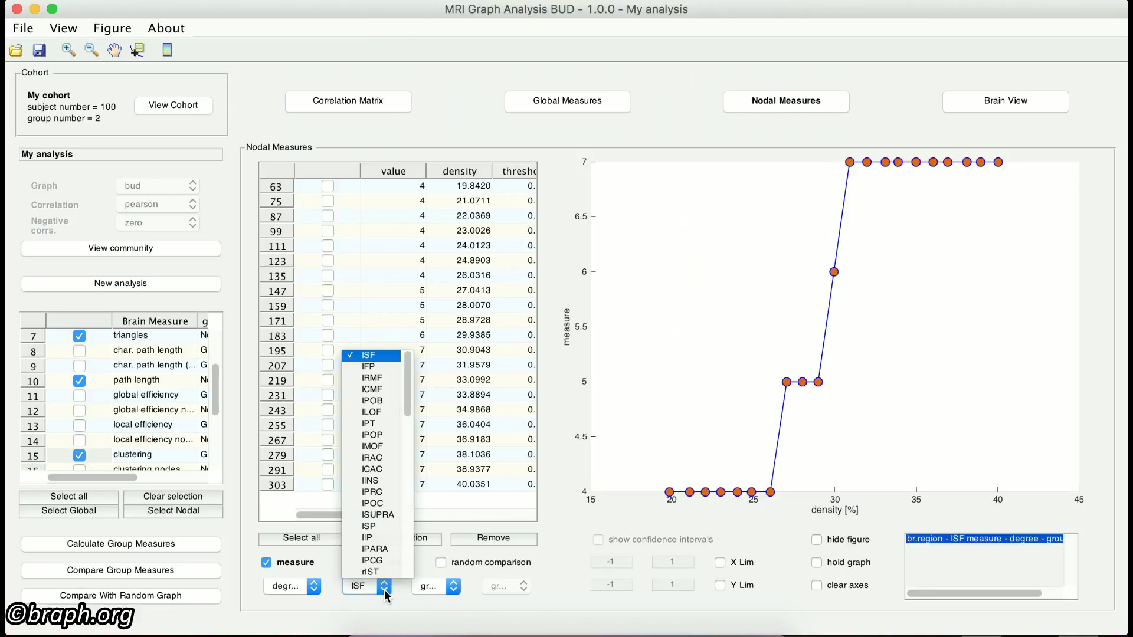
click(373, 379)
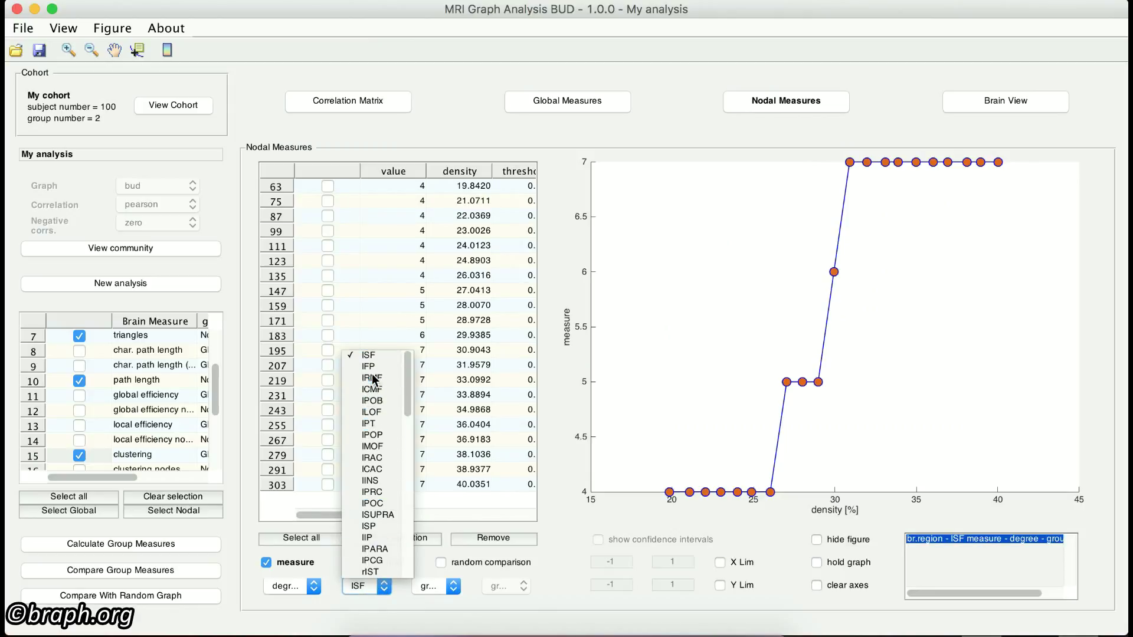
click(366, 587)
click(366, 499)
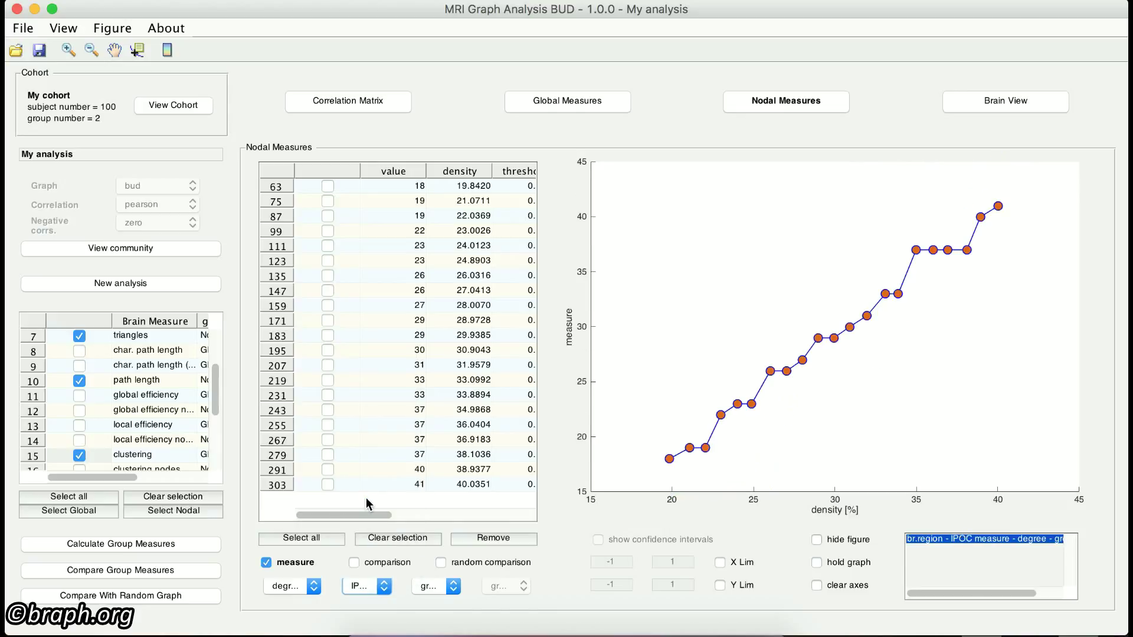
Switch to the brain view and display the brain graph of group 1
click(1032, 104)
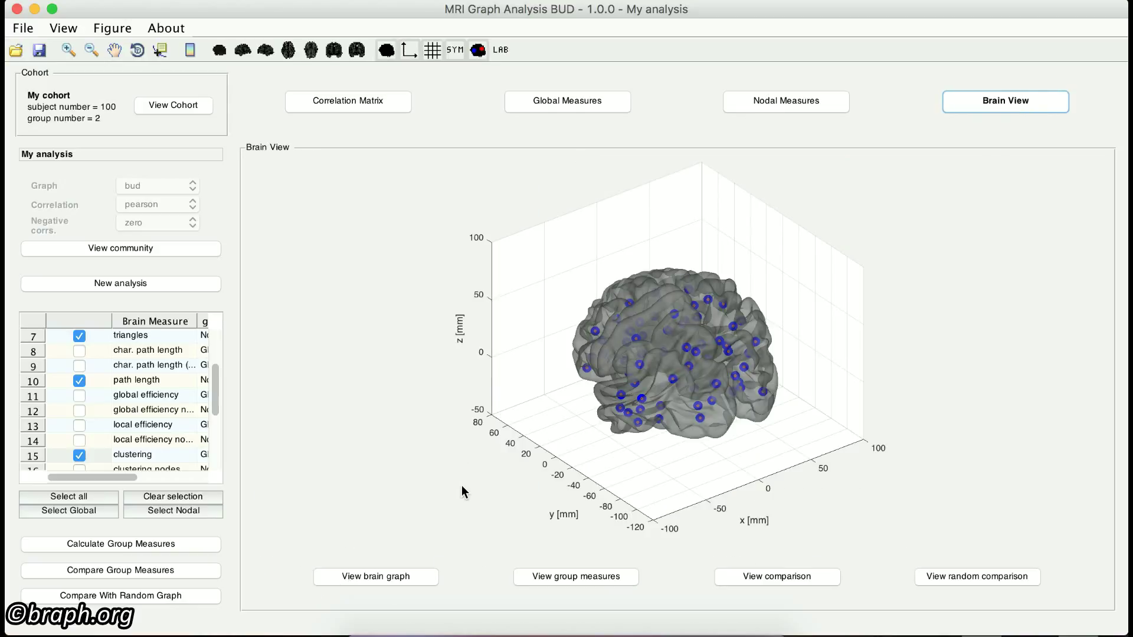
click(383, 583)
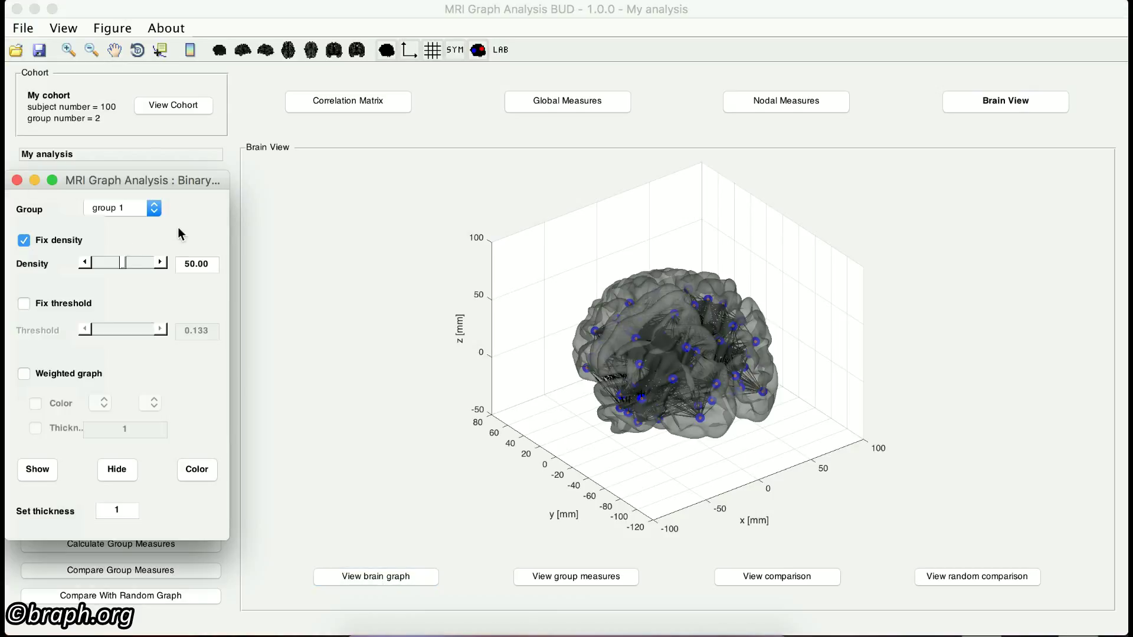
click(155, 213)
click(158, 214)
Fix the brain graph by threshold instead of density and set the threshold to 0.15
click(46, 306)
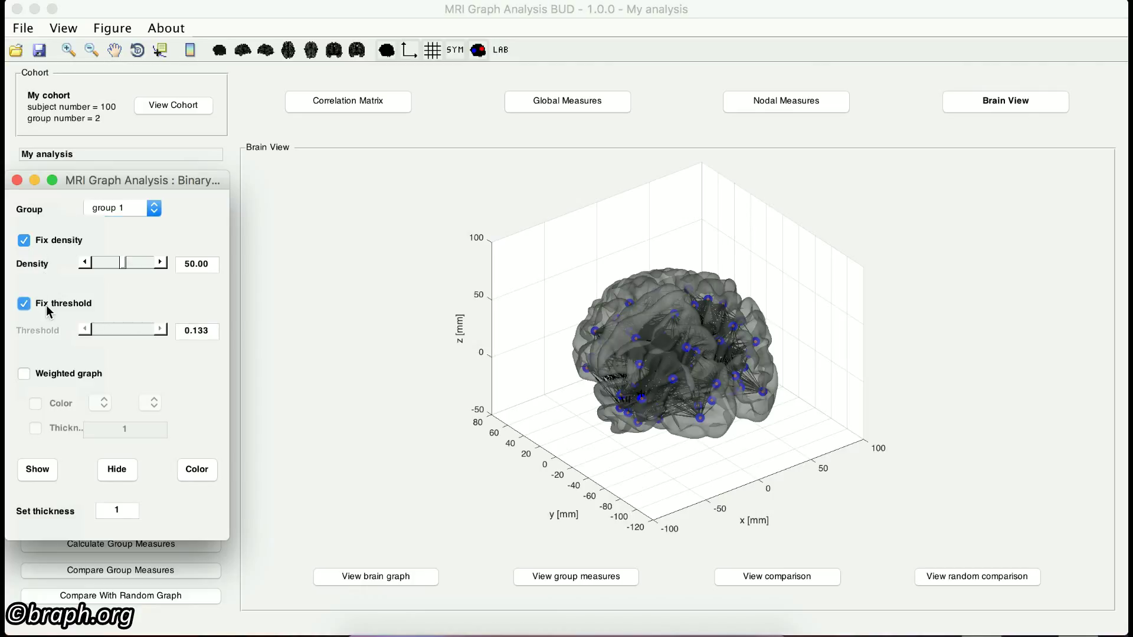
click(203, 331)
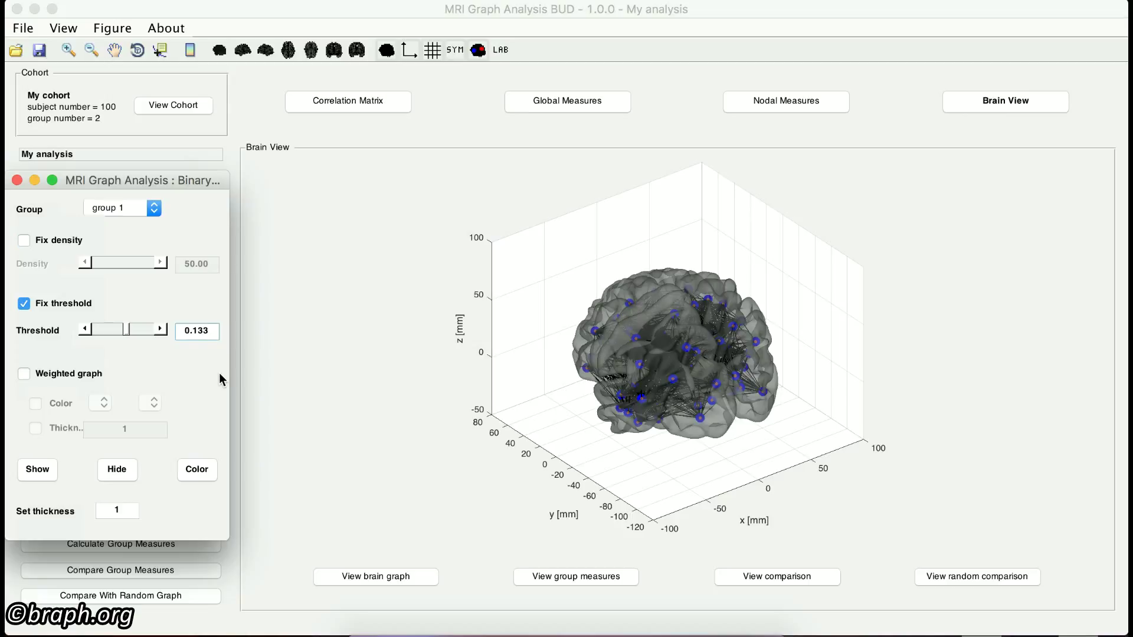
key(BackSpace)
key(BackSpace)
text(5)
key(Return)
Display the brain graph as a weighted graph with both color and thickness weighting enabled
click(23, 375)
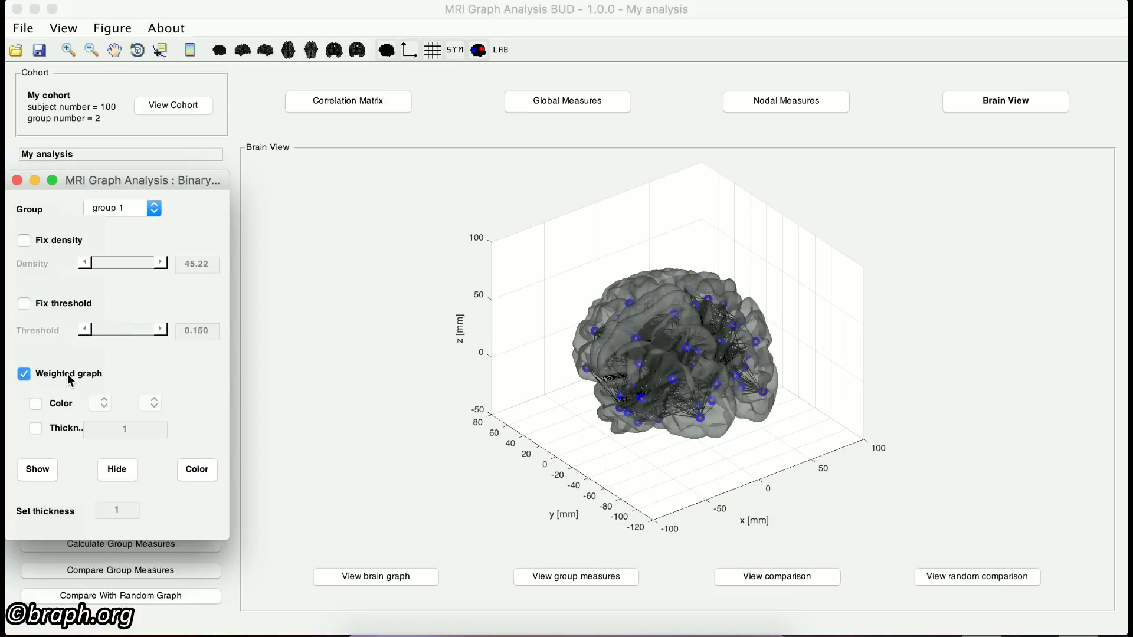
click(61, 405)
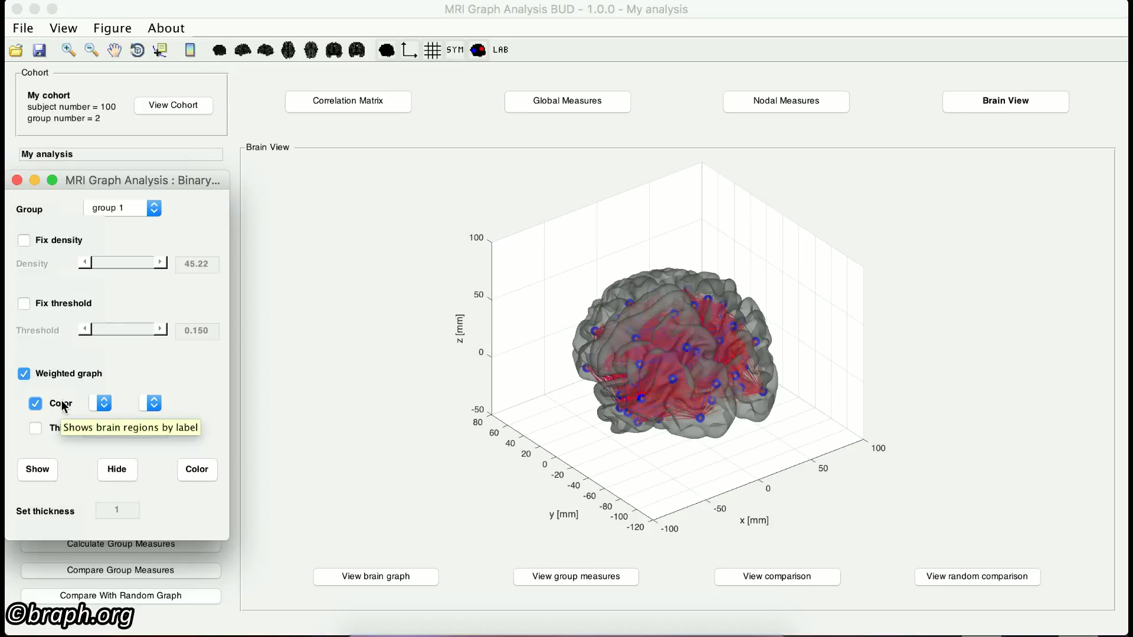
click(104, 403)
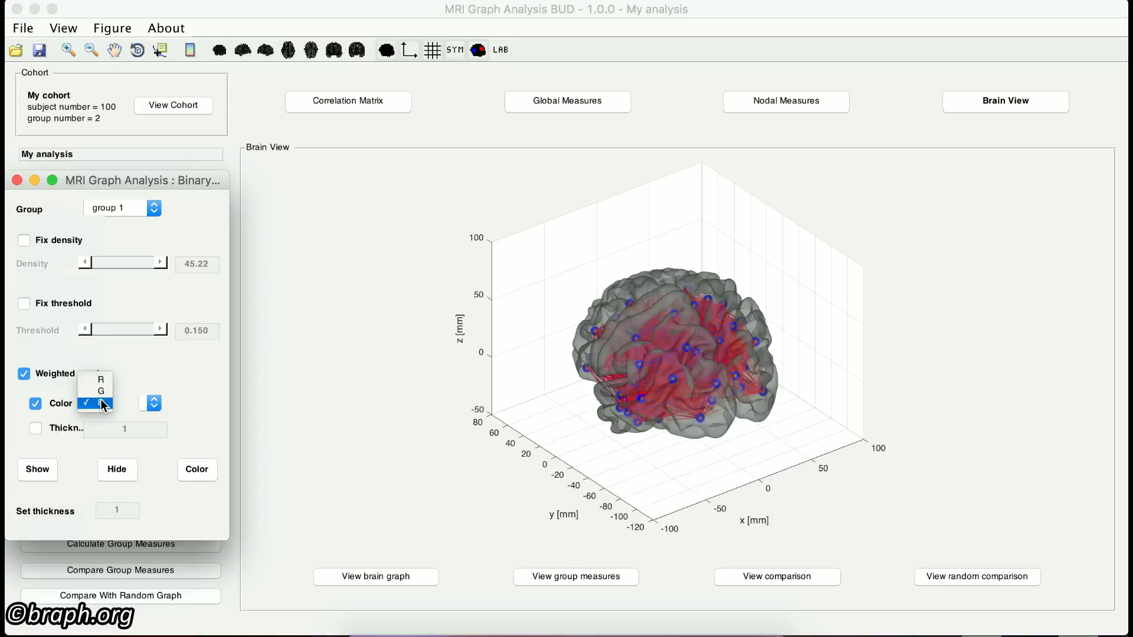
click(151, 405)
click(171, 394)
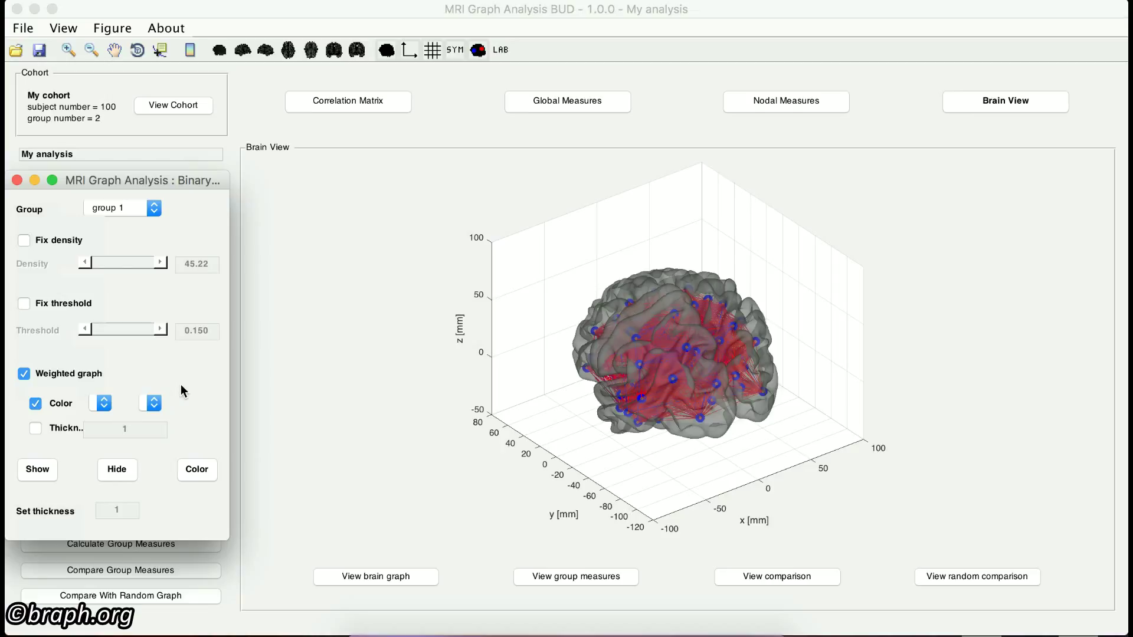
click(70, 428)
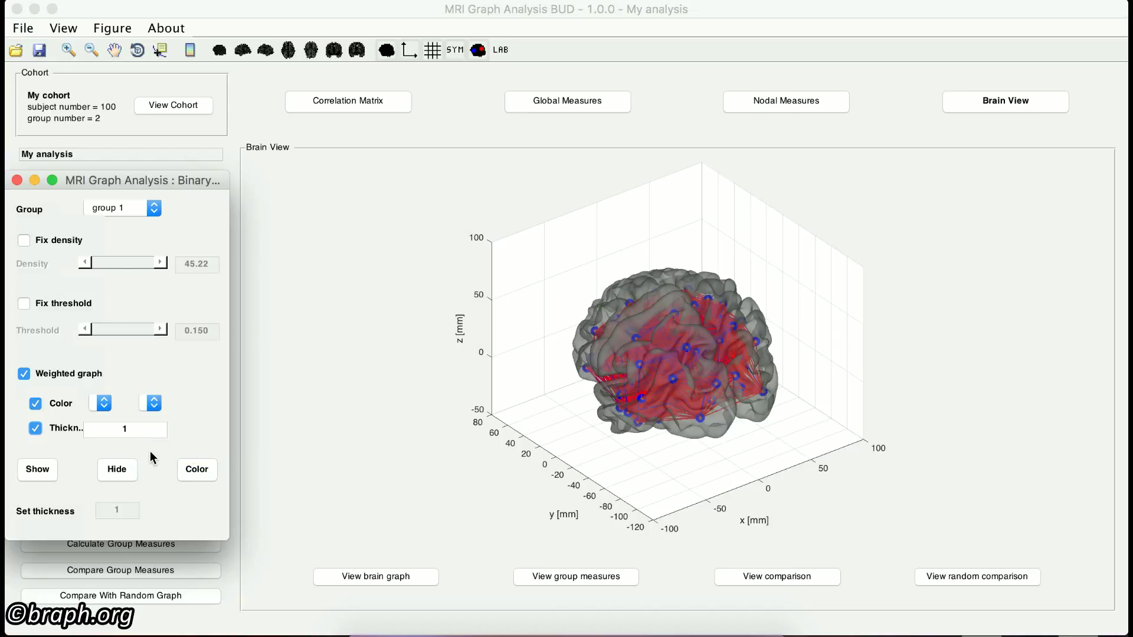
Hide the connections of the brain graph and close the graph settings
click(125, 468)
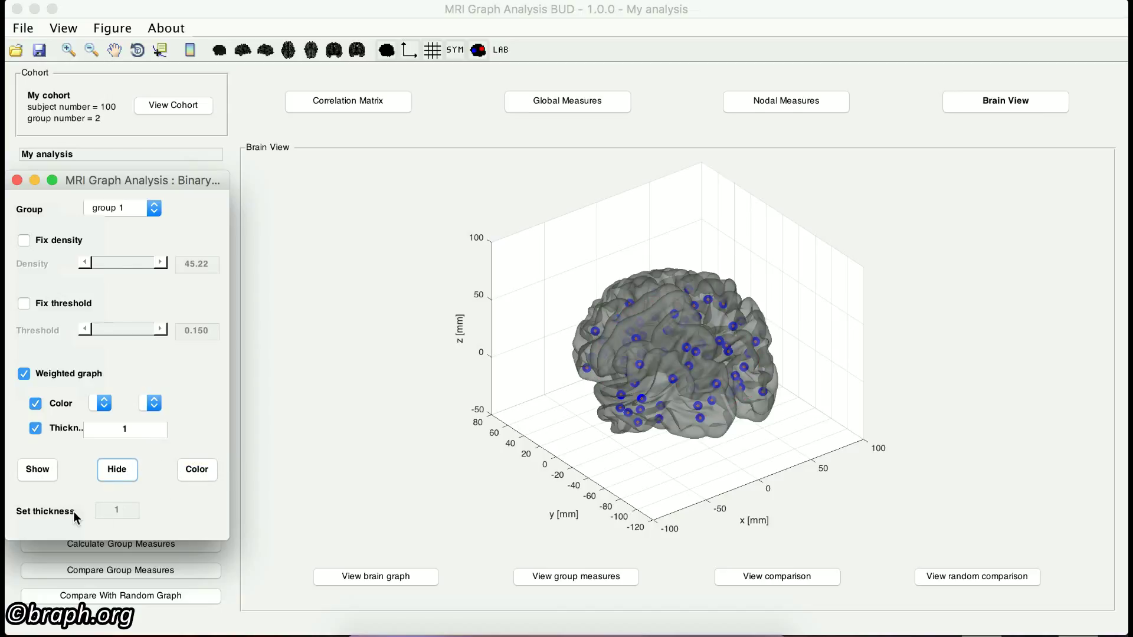
click(17, 180)
click(190, 349)
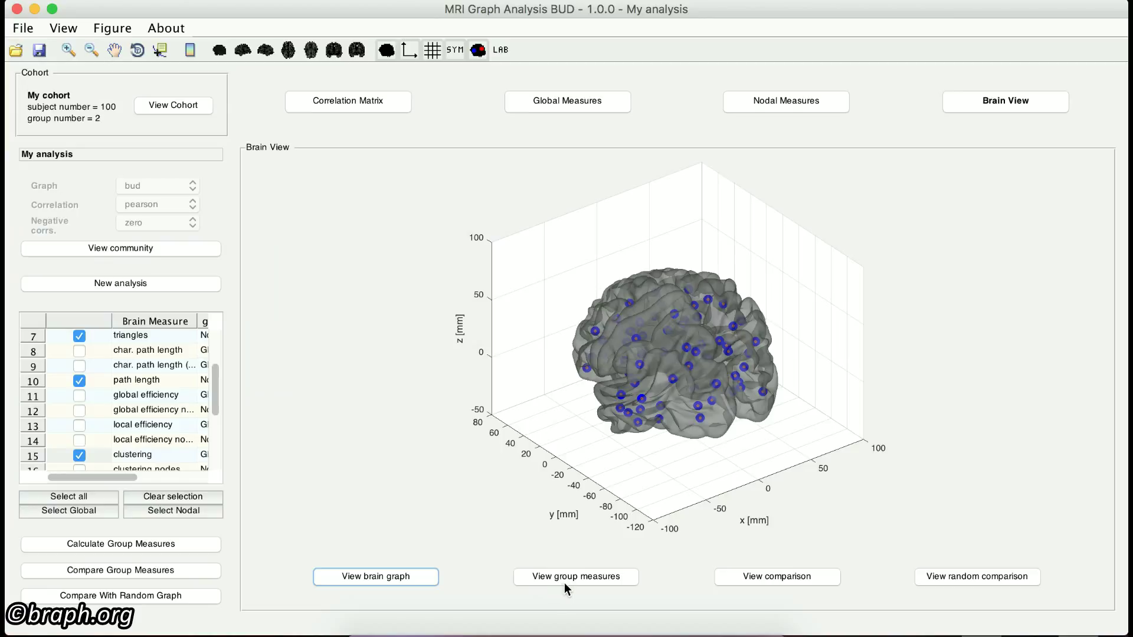
Open the group measure view settings and select the path length of group 1 at density 26.0316 %
click(589, 580)
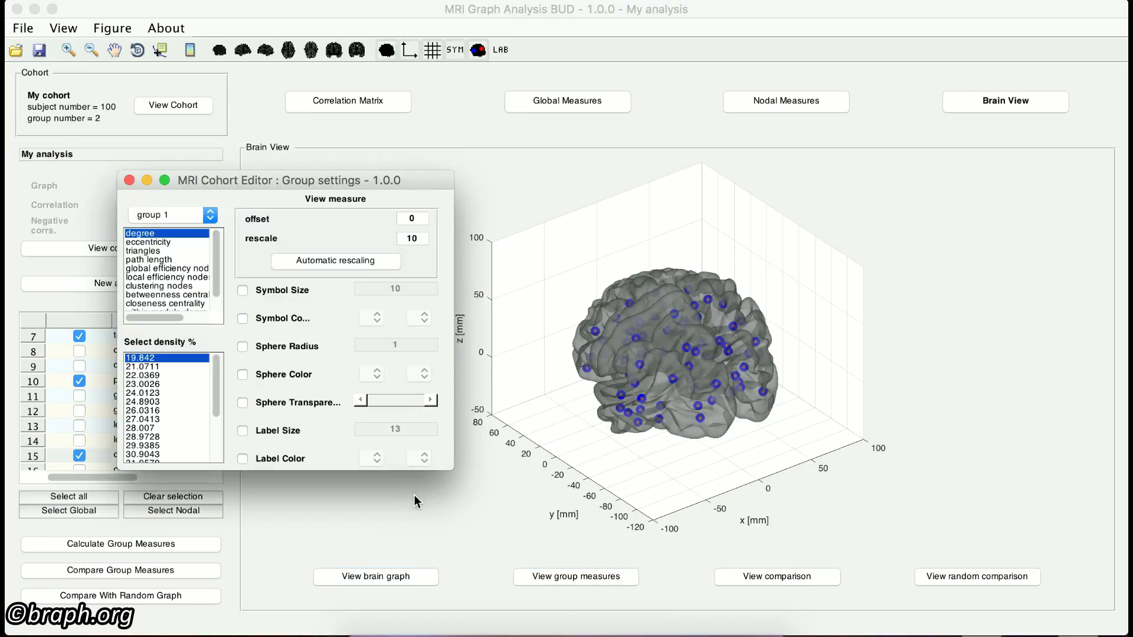
click(152, 260)
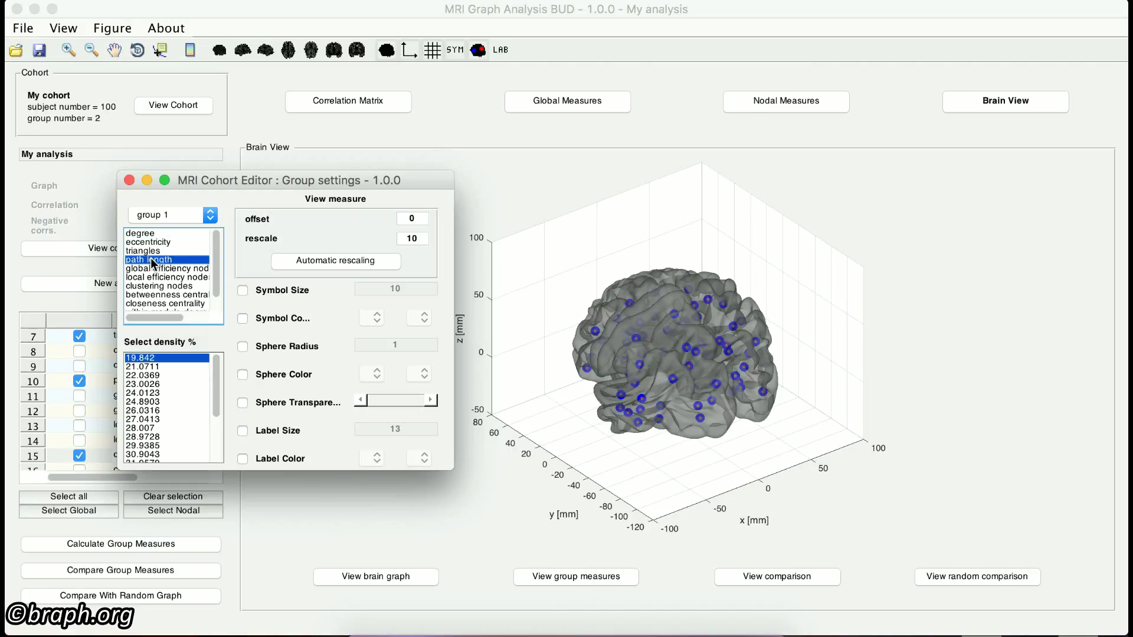
click(171, 217)
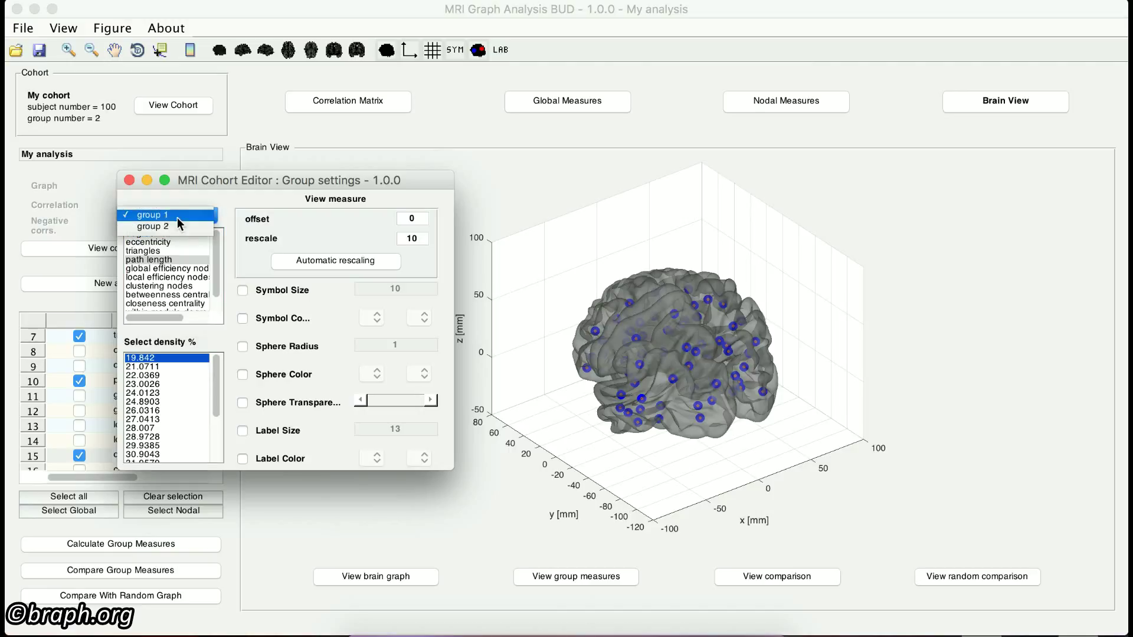
click(189, 258)
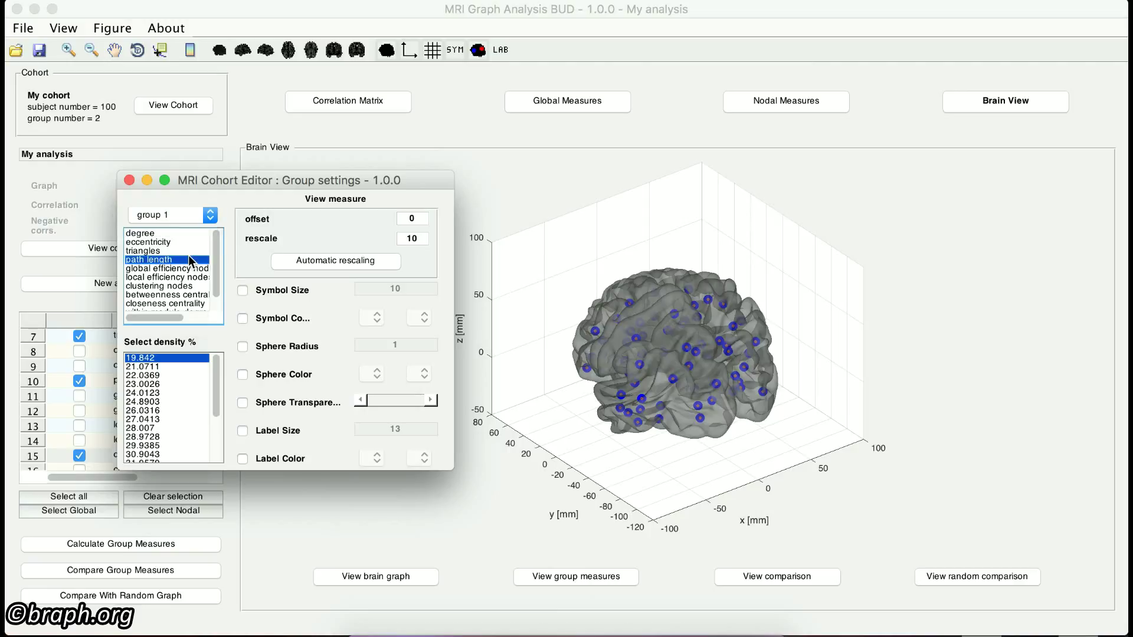
click(157, 410)
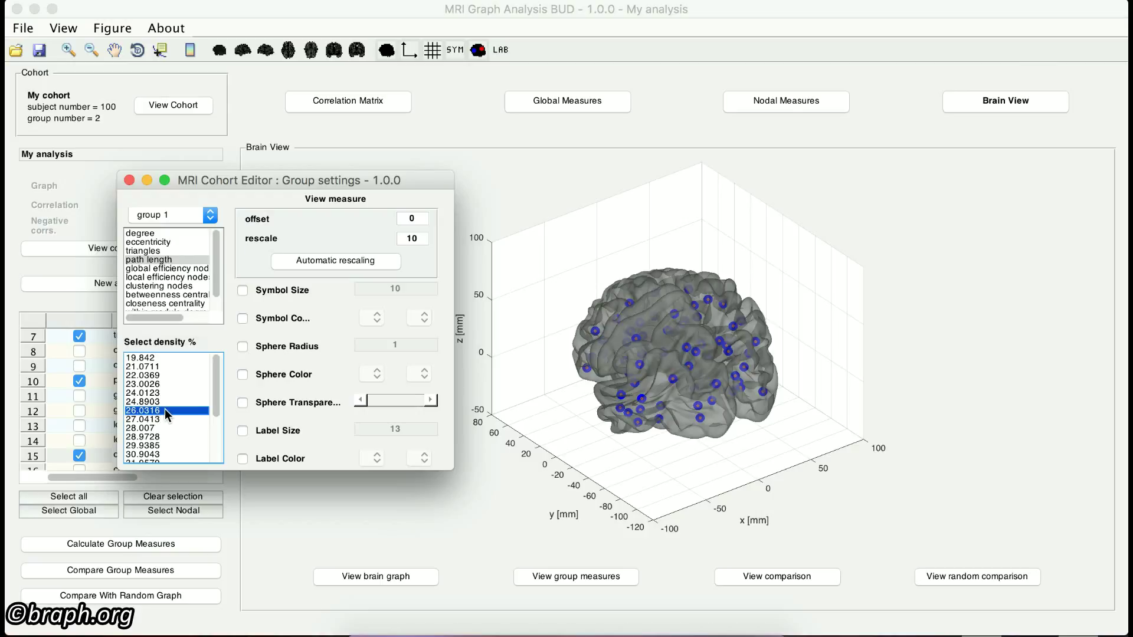
Rescale the path length automatically, show it through symbol size and sphere radius, and close the group measure settings
click(282, 265)
click(243, 289)
click(278, 350)
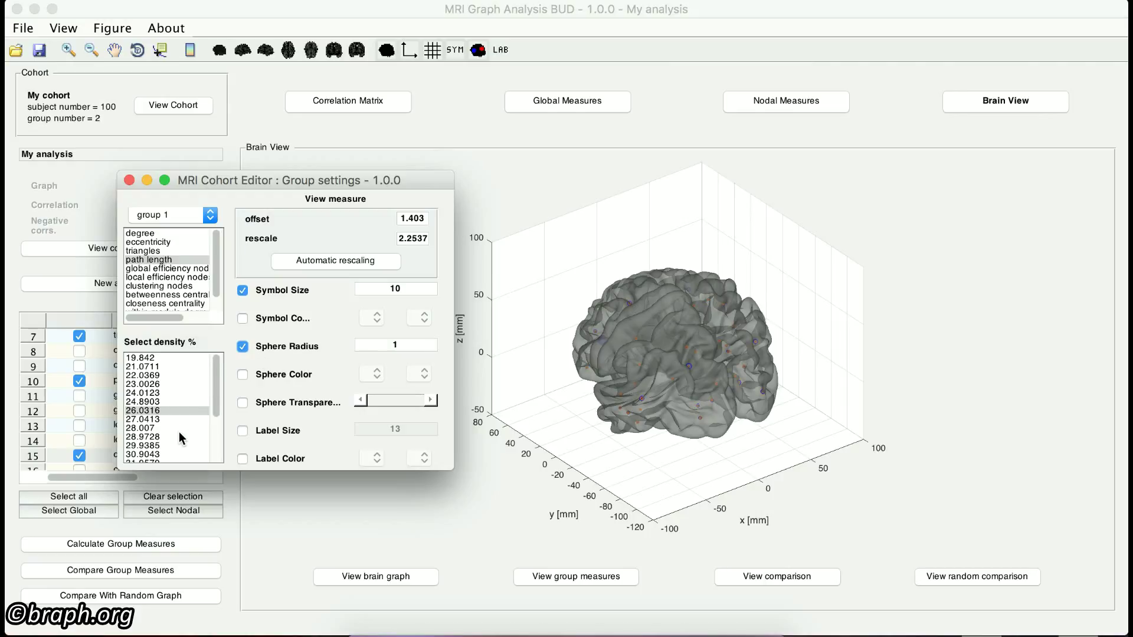
click(129, 179)
Open the comparison view settings and select the degree difference between group 1 and group 2 at density 24.9122 %
click(778, 579)
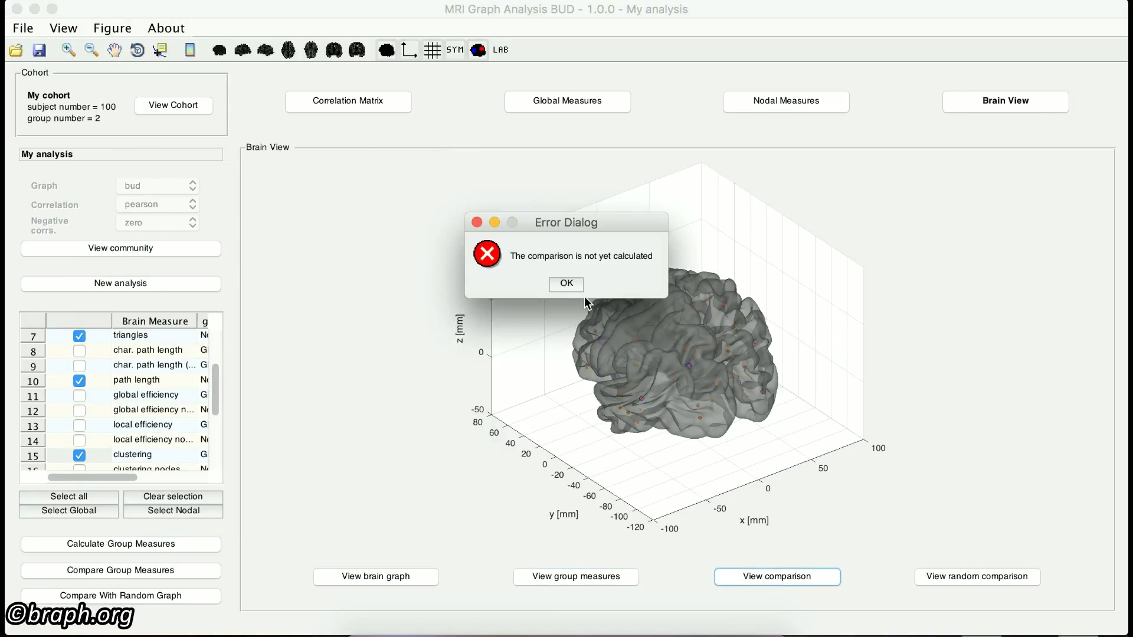
click(566, 283)
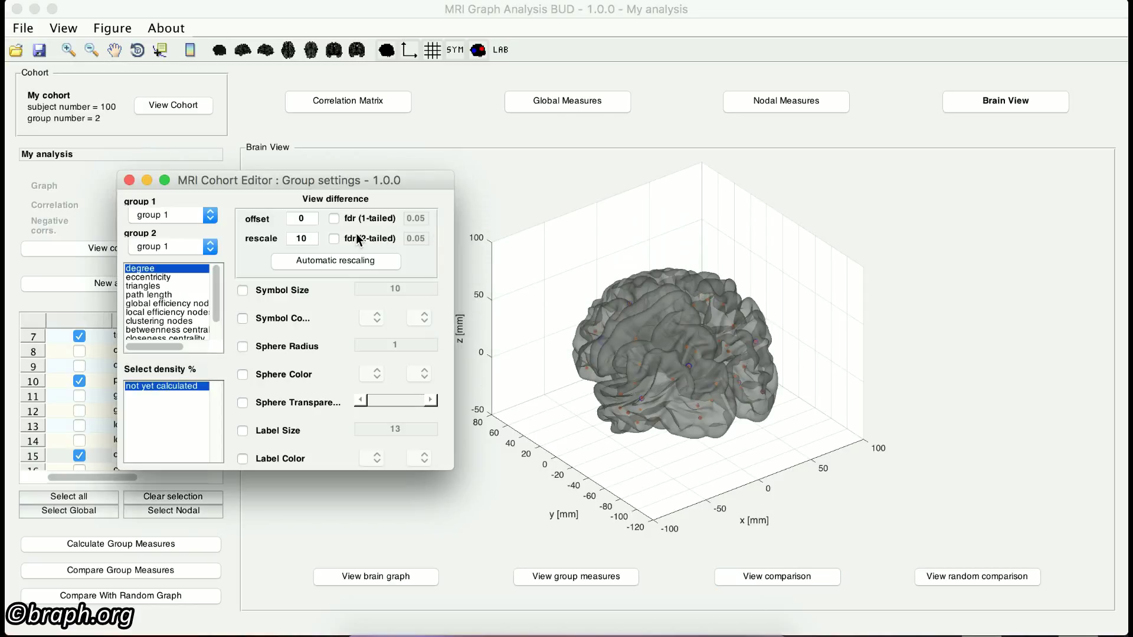
click(210, 247)
click(207, 262)
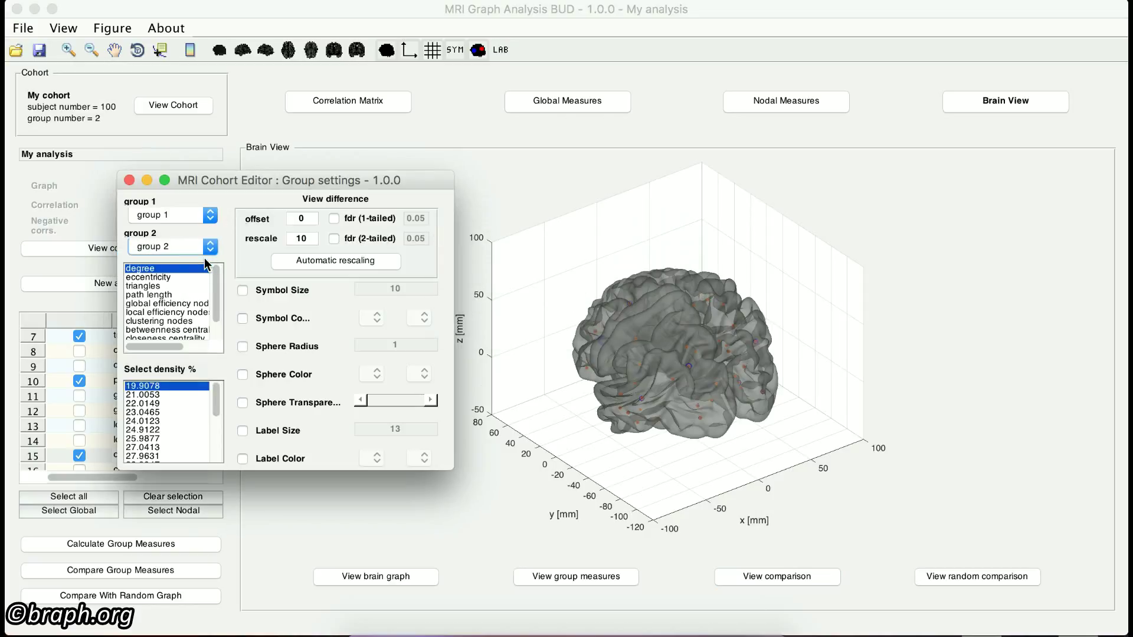
click(173, 429)
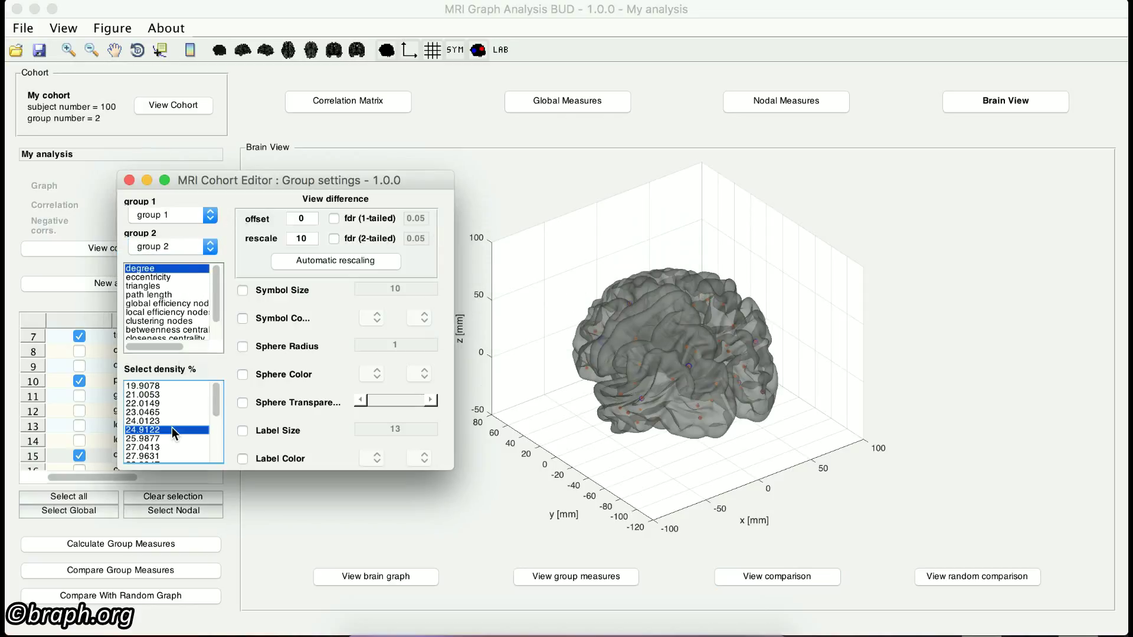
Rescale the degree difference automatically and show it on the brain through symbol size and sphere radius
click(318, 263)
click(298, 291)
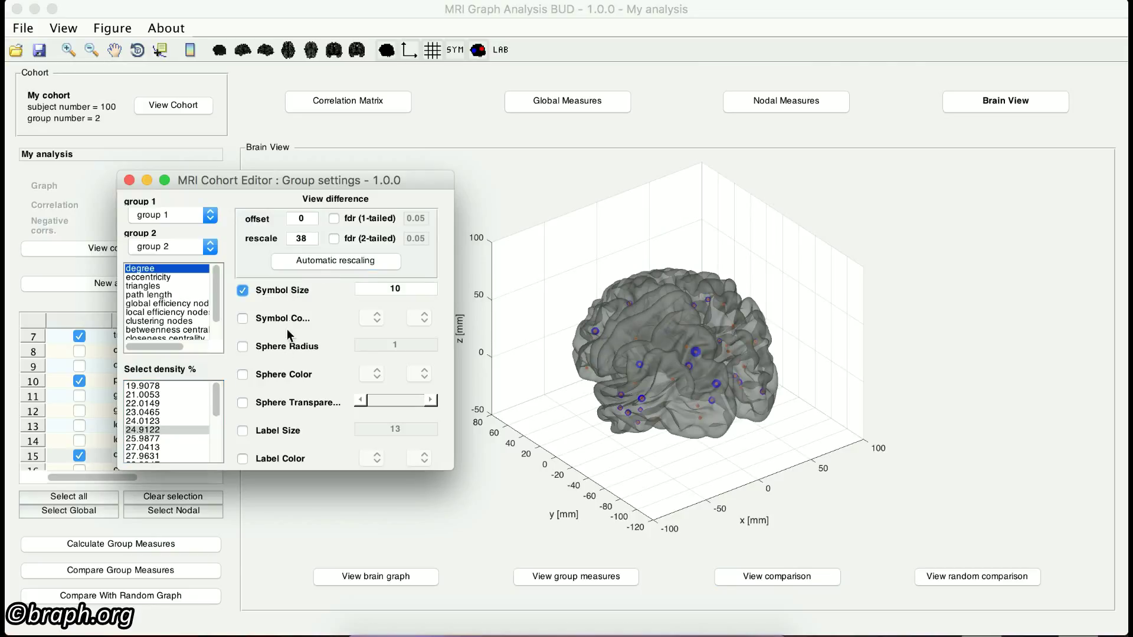
click(281, 349)
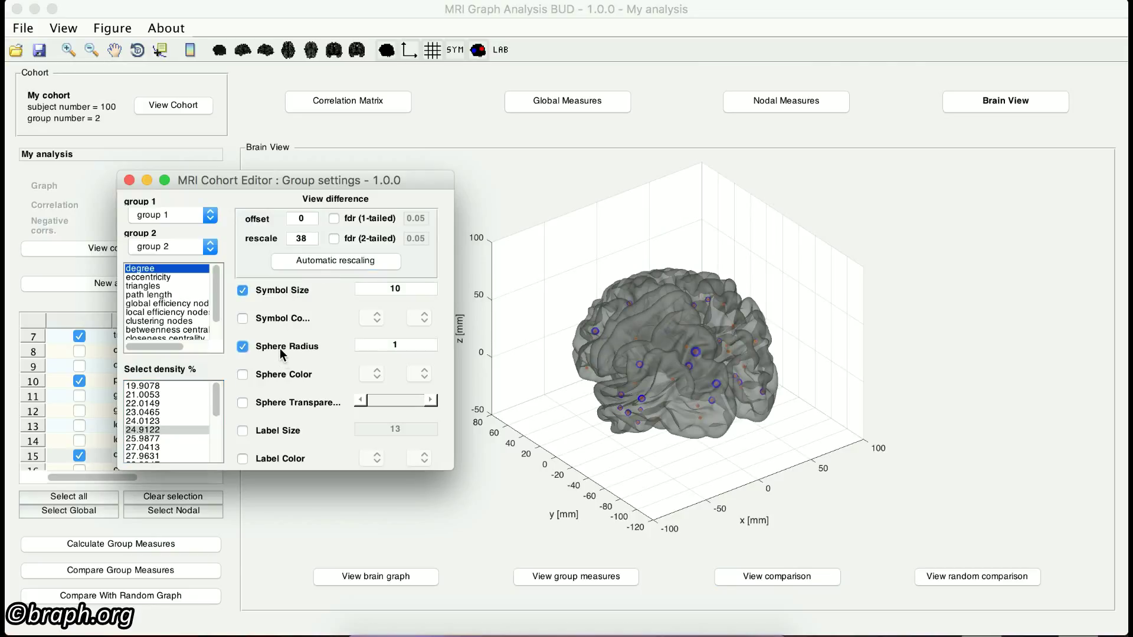
Apply the one-tailed FDR correction to the degree difference and set its threshold to 0.03
click(335, 219)
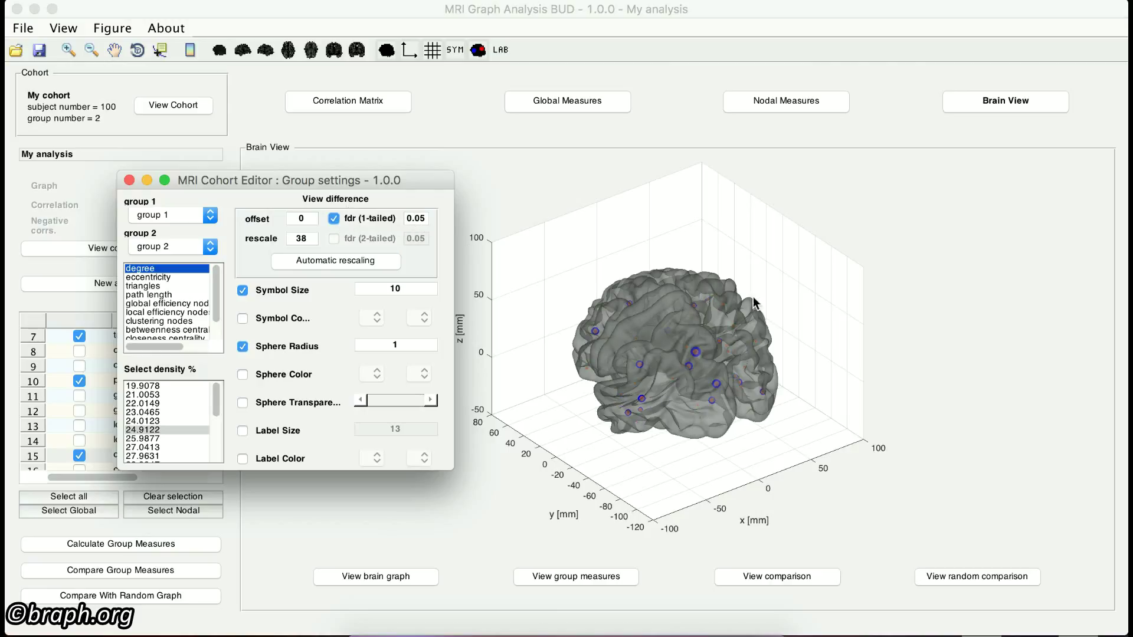
click(427, 218)
key(BackSpace)
text(3)
key(Return)
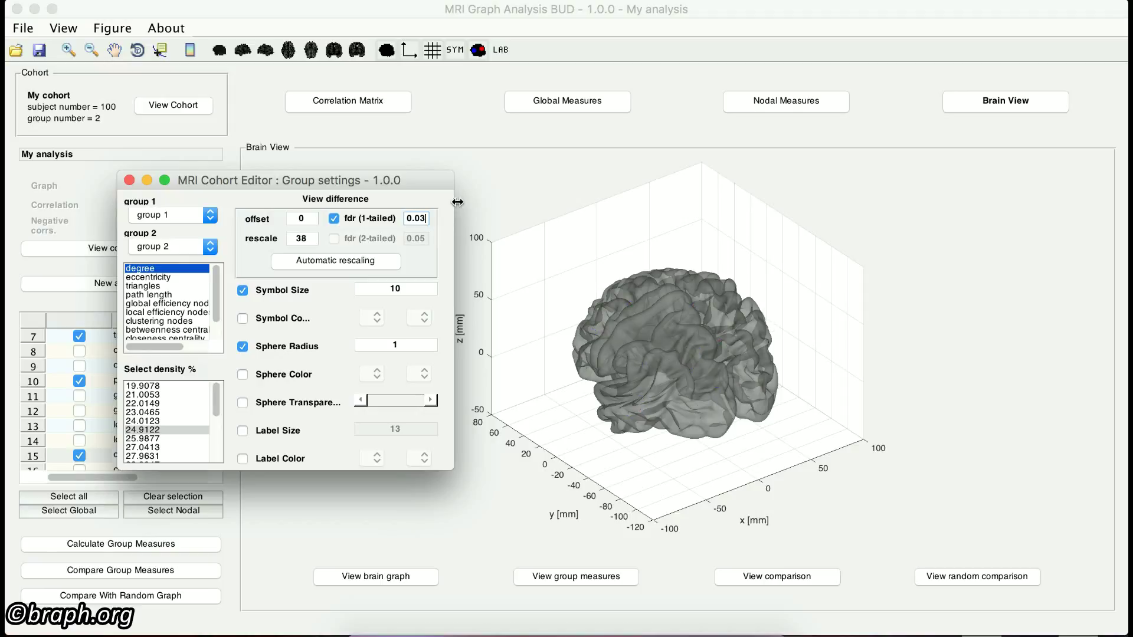
Revert the one-tailed FDR threshold change and close the comparison settings
key(BackSpace)
key(Return)
click(129, 180)
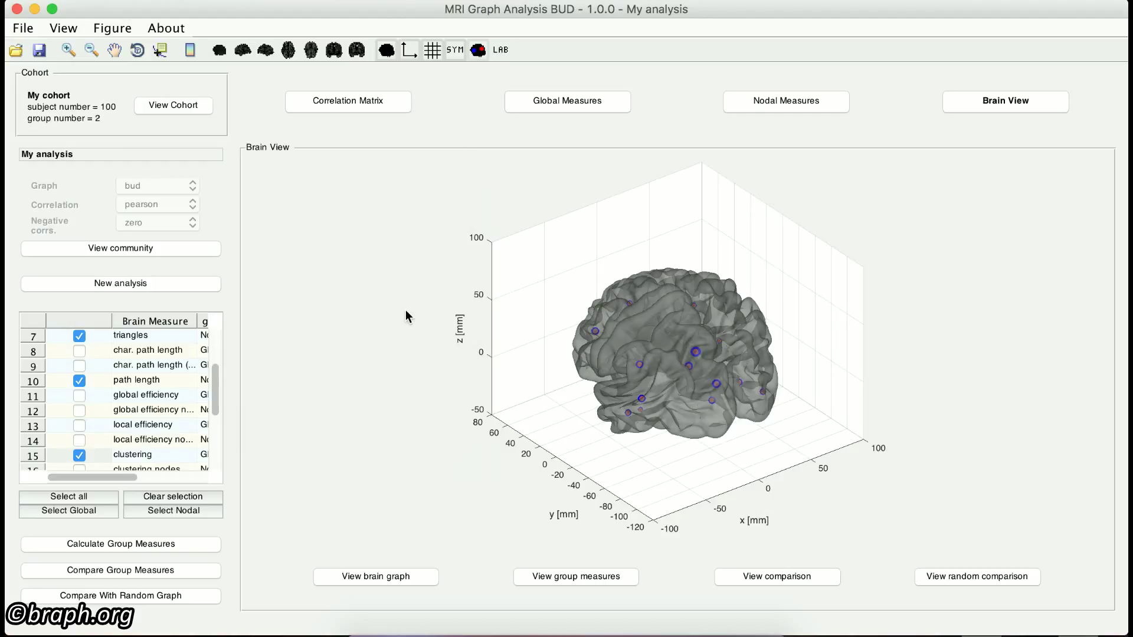
Try to view the random comparison of the degree for group 1 and close its settings
click(777, 576)
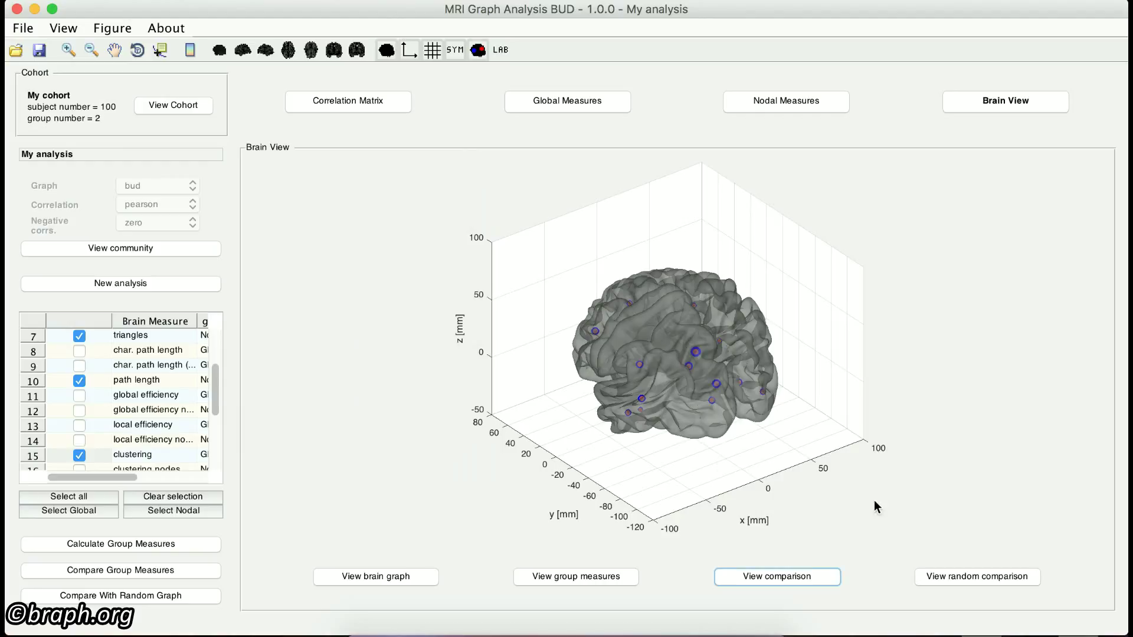
click(985, 579)
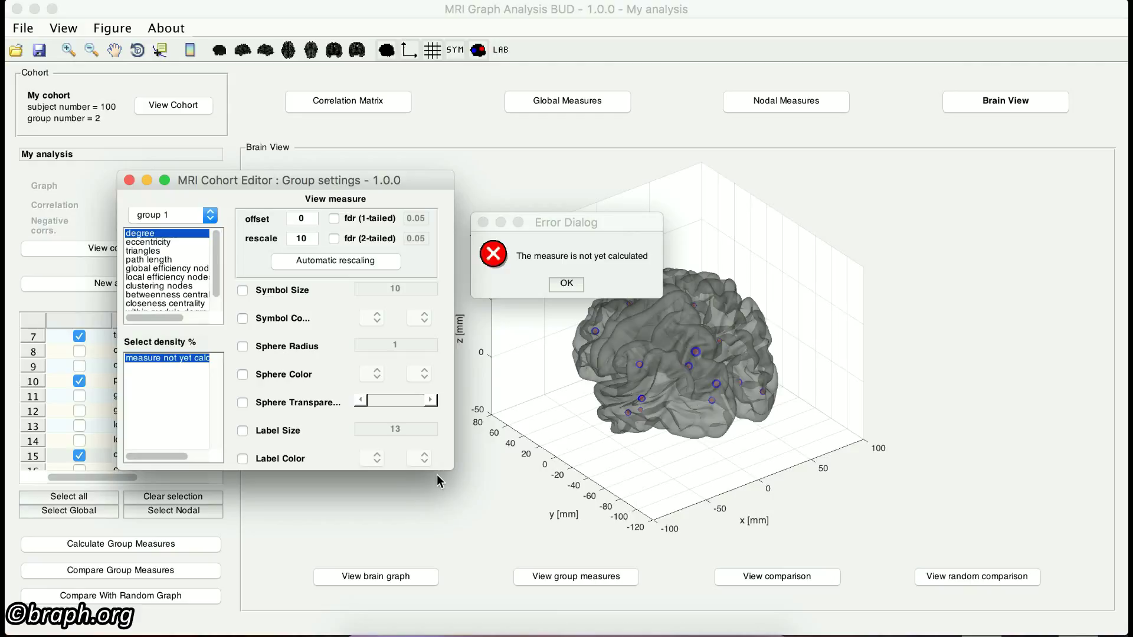
click(566, 284)
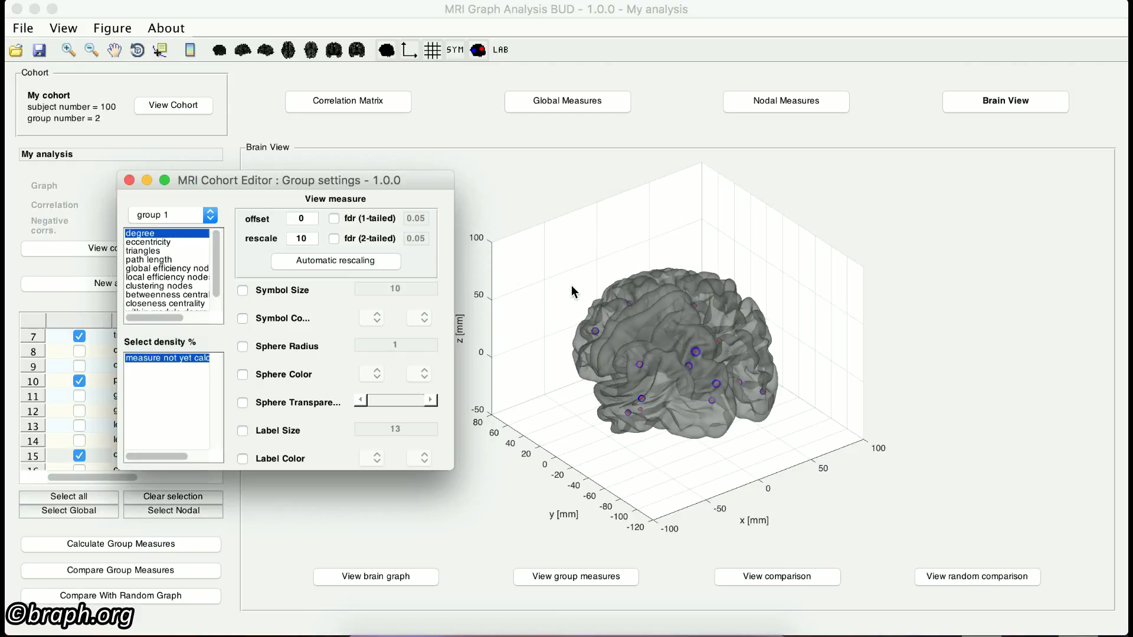
click(130, 180)
Save the MRI graph analysis as my_result in mga format in the MRI folder
click(23, 28)
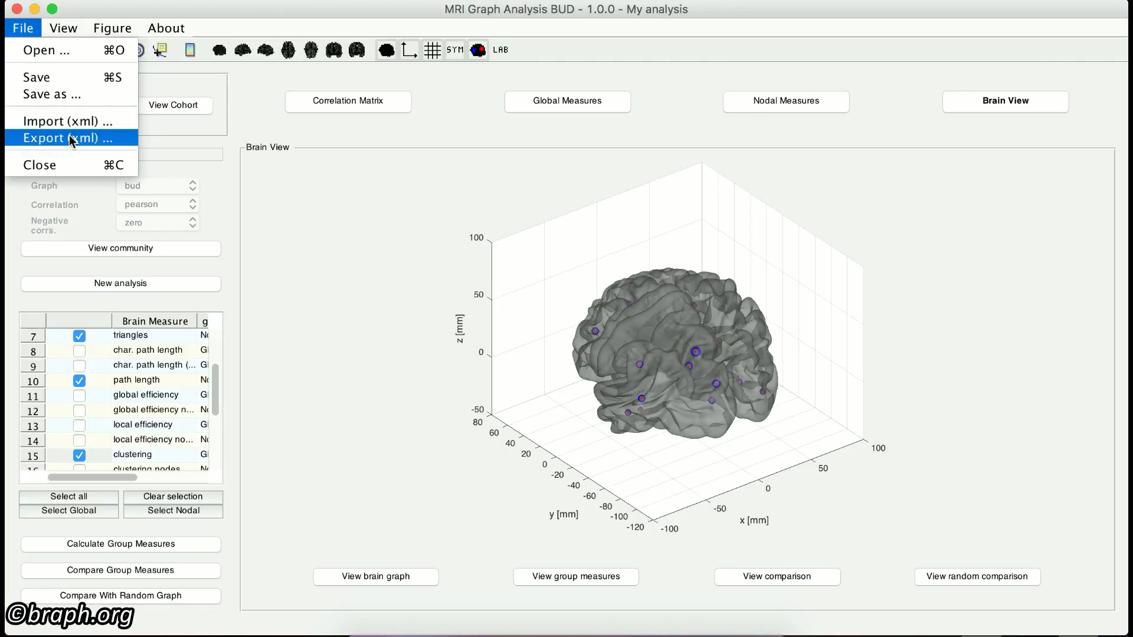
click(357, 206)
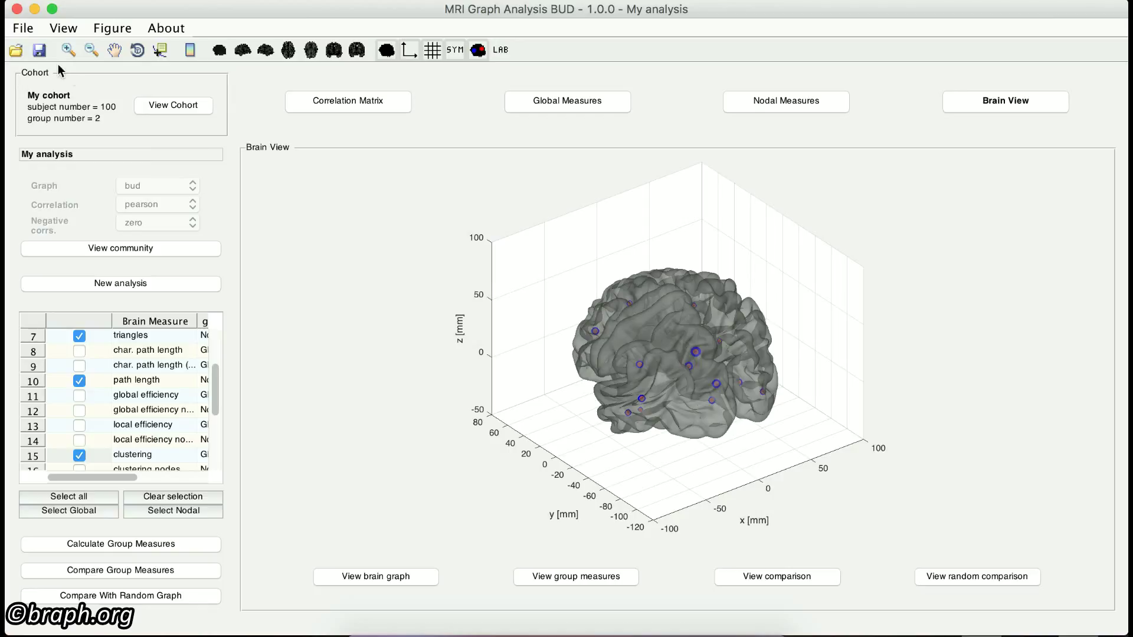
click(39, 52)
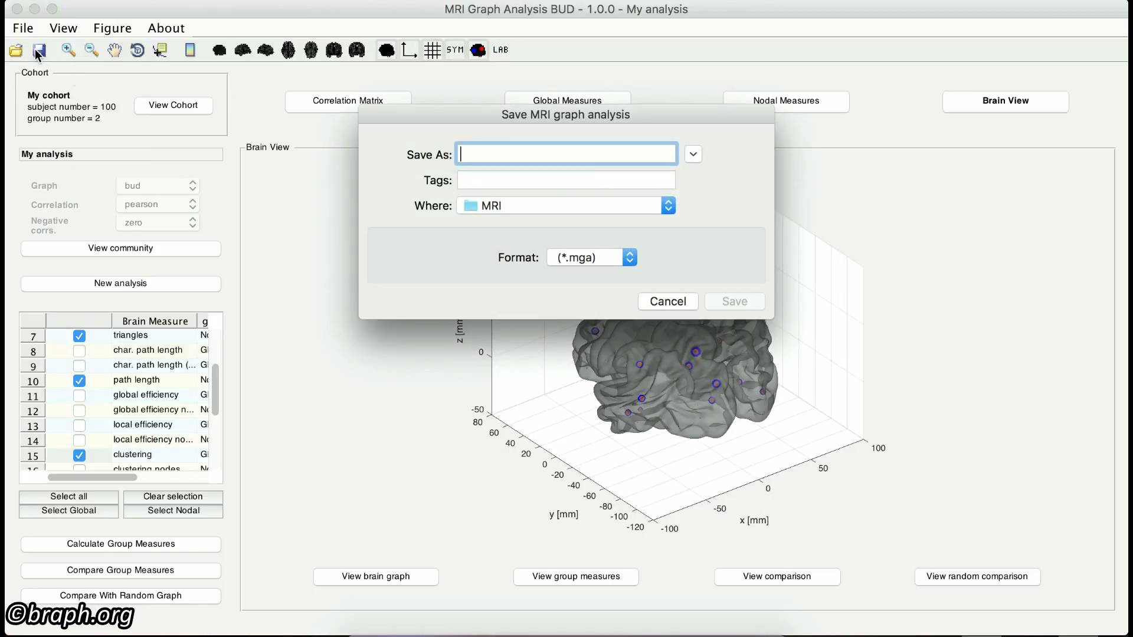
text(my_re)
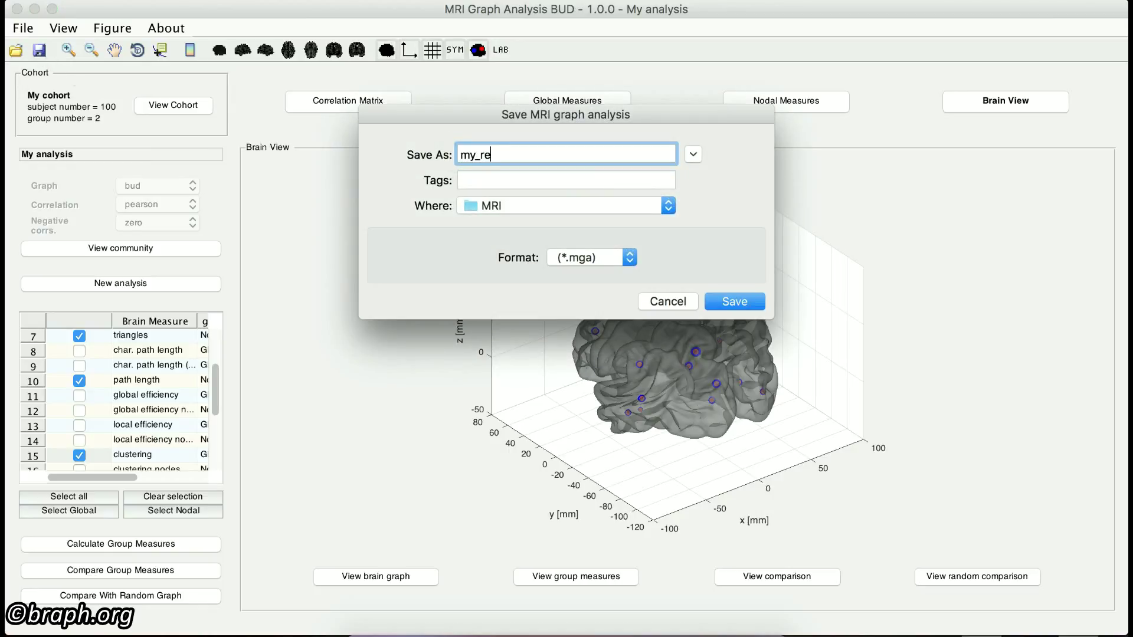
text(sult)
click(735, 303)
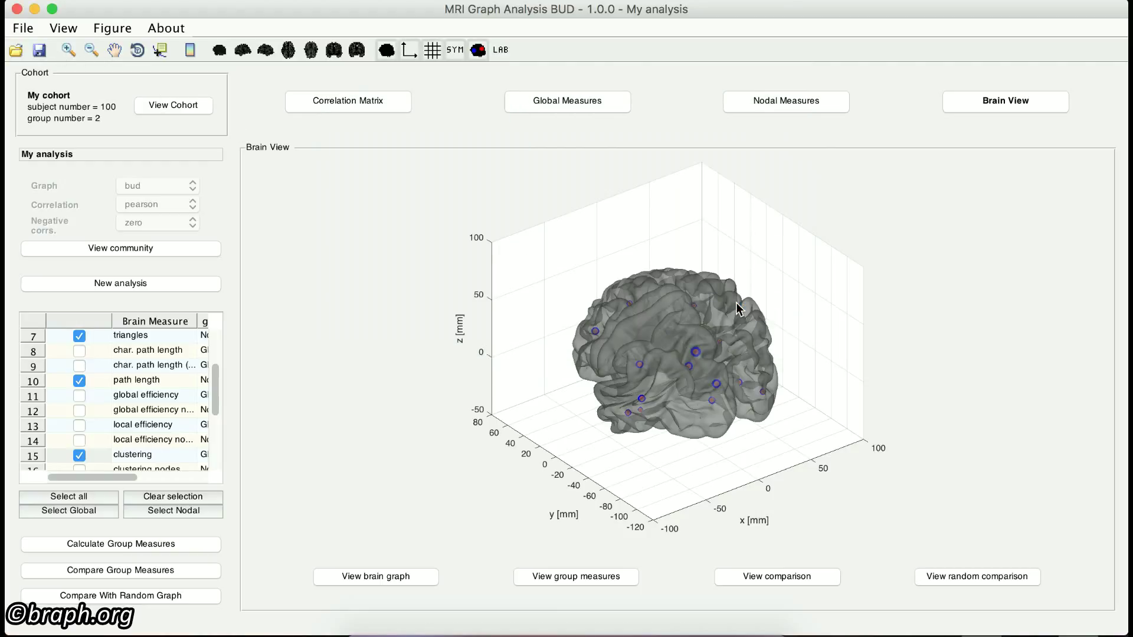